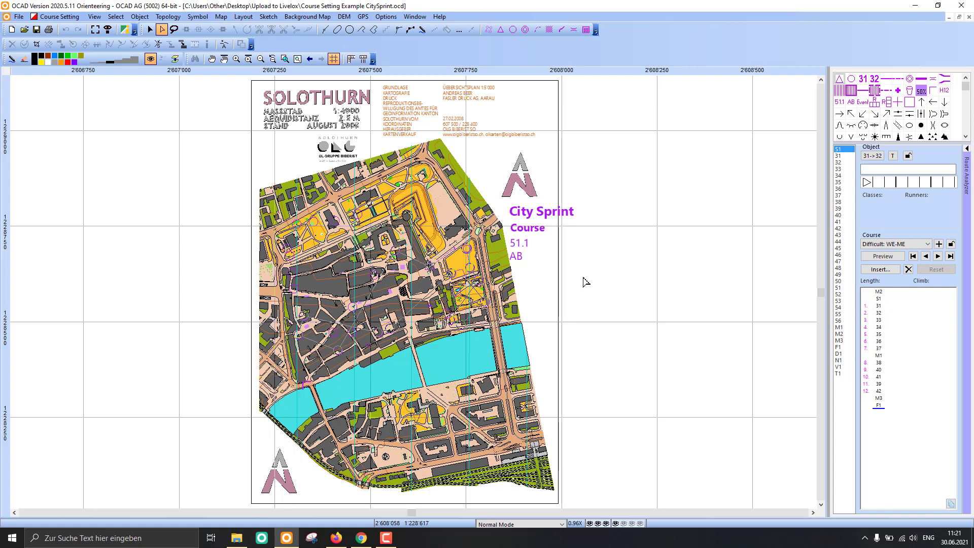
- Switch from OCAD to the browser showing the Livelox list of past-week events
click(337, 538)
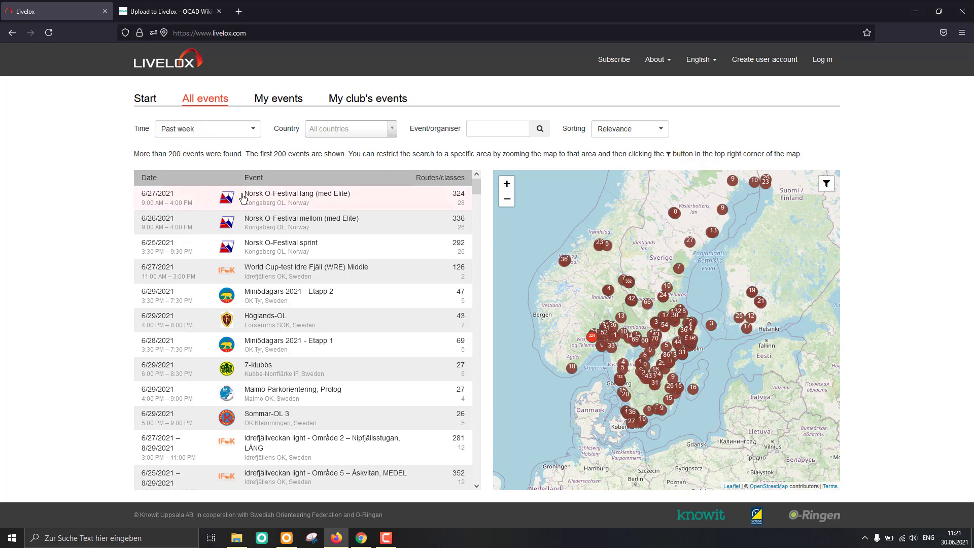
- Open the D 21-E class replay of Norsk O-Festival lang (med Elite)
click(272, 198)
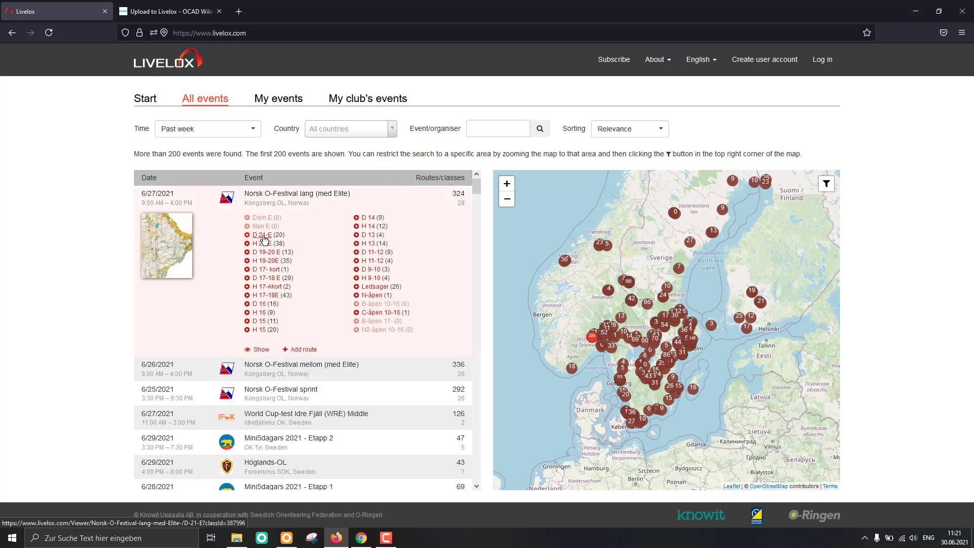
click(263, 235)
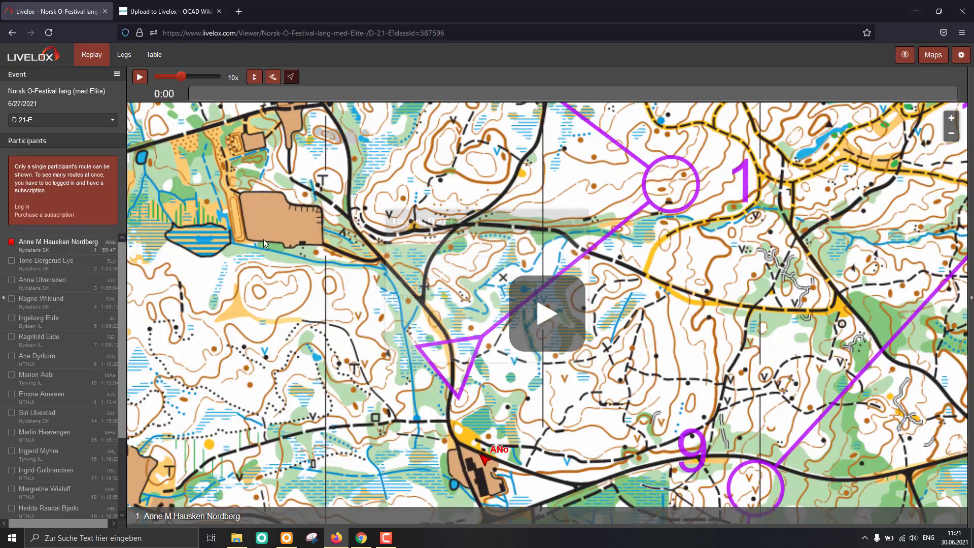
scroll(320, 317, down, 5)
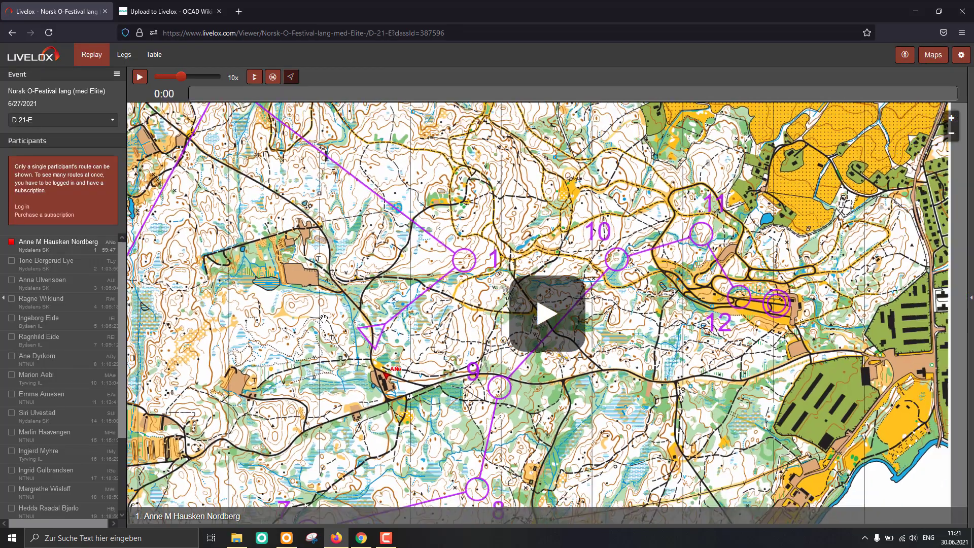
scroll(323, 318, down, 3)
- Frame the whole course on the map and scrub the replay to the runner at 15:10
drag(343, 265, 391, 274)
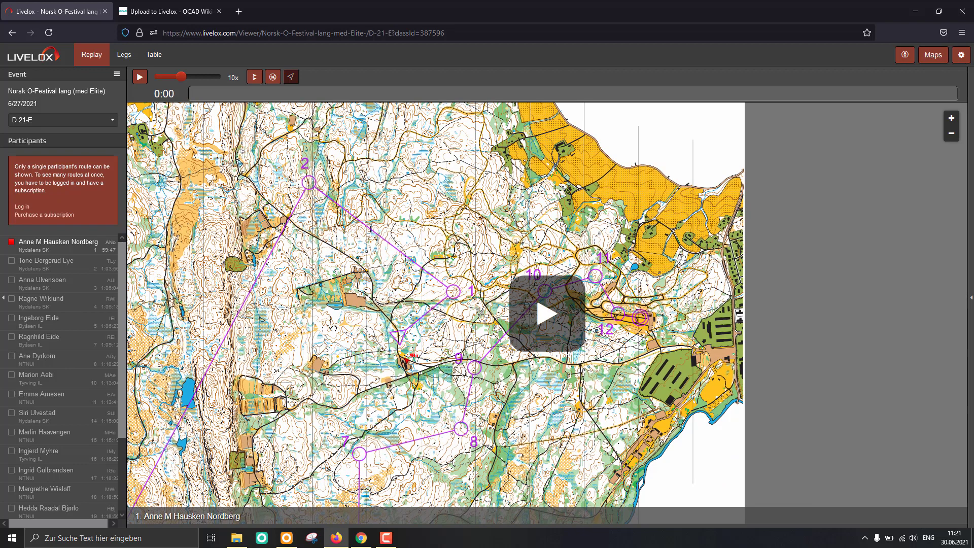
drag(439, 313, 446, 274)
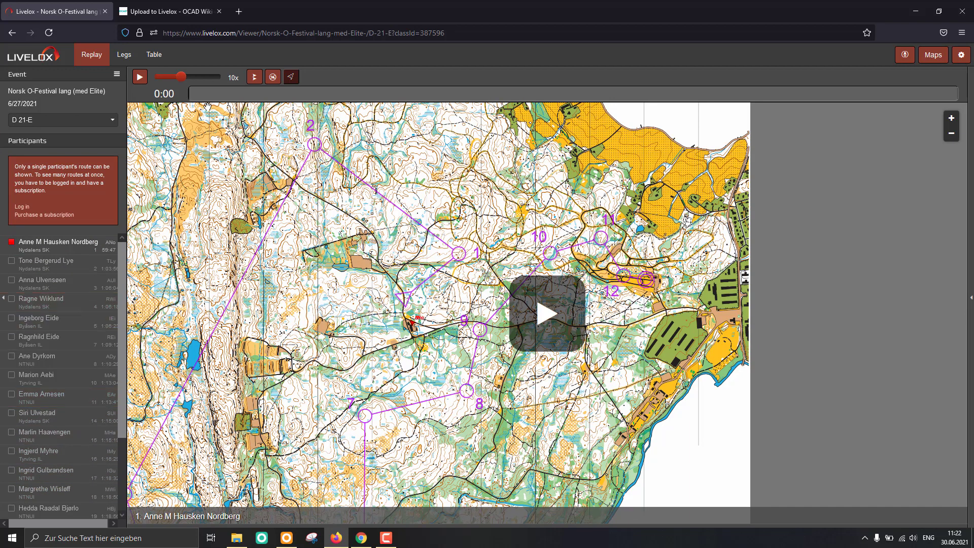
drag(190, 98, 954, 108)
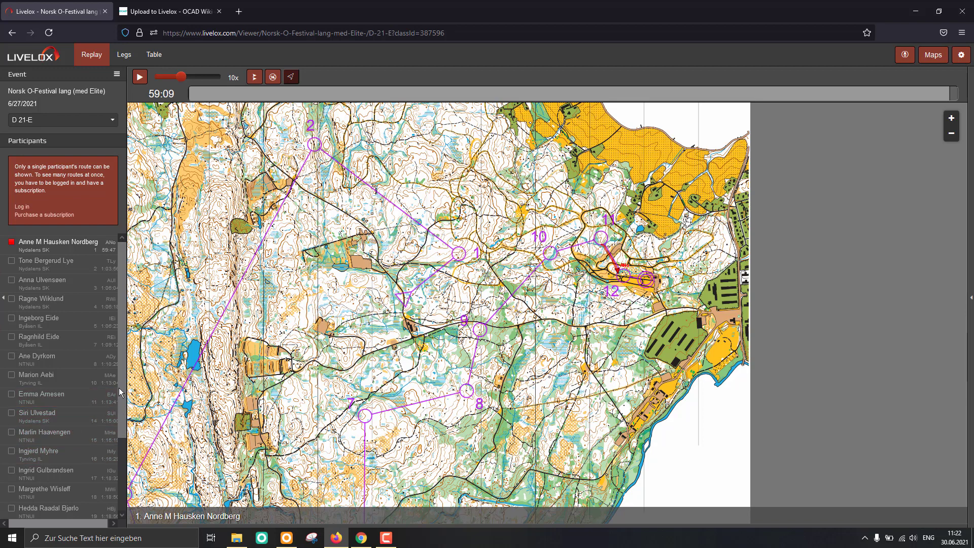
mouse_move(753, 96)
mouse_down()
mouse_move(236, 83)
mouse_move(383, 87)
mouse_up()
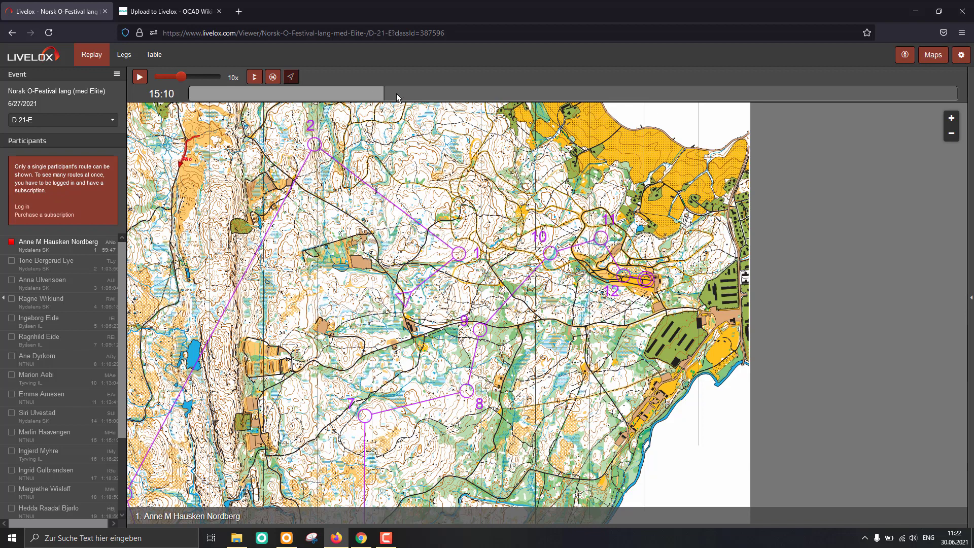
- Back in OCAD, show the Easy: W10-M10 course instead of Difficult: WE-ME
click(288, 537)
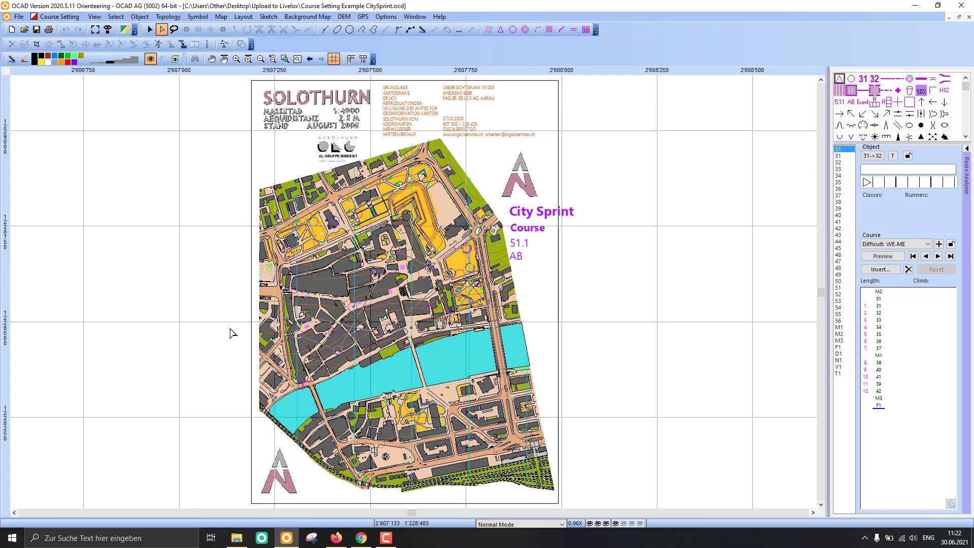
click(879, 245)
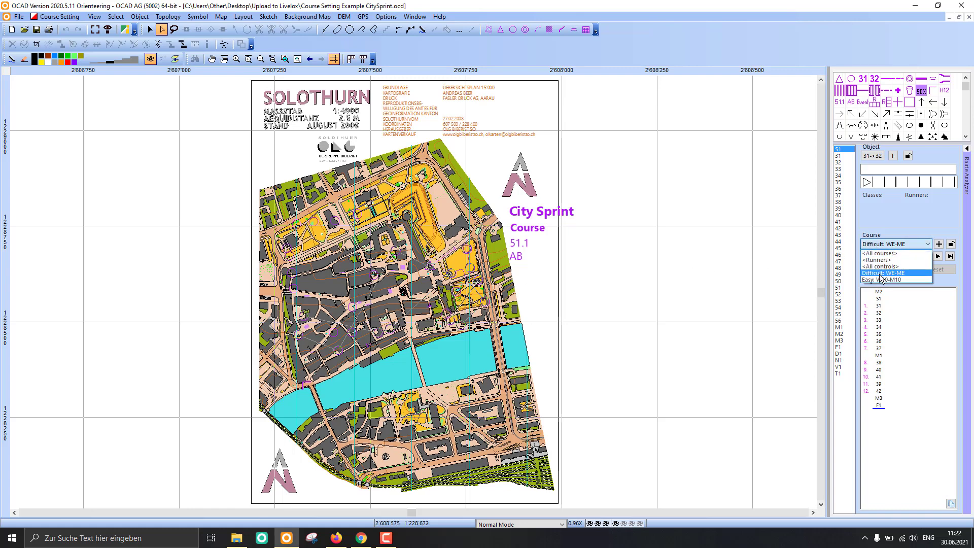
click(880, 280)
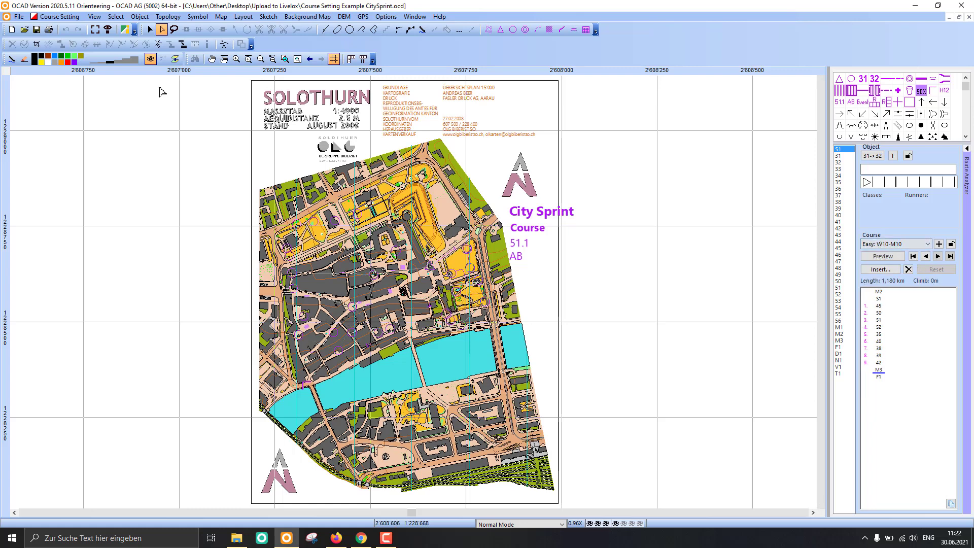
- Review the class list (WE, ME on Difficult; W10, M10 on Easy) without changes
click(59, 17)
click(53, 52)
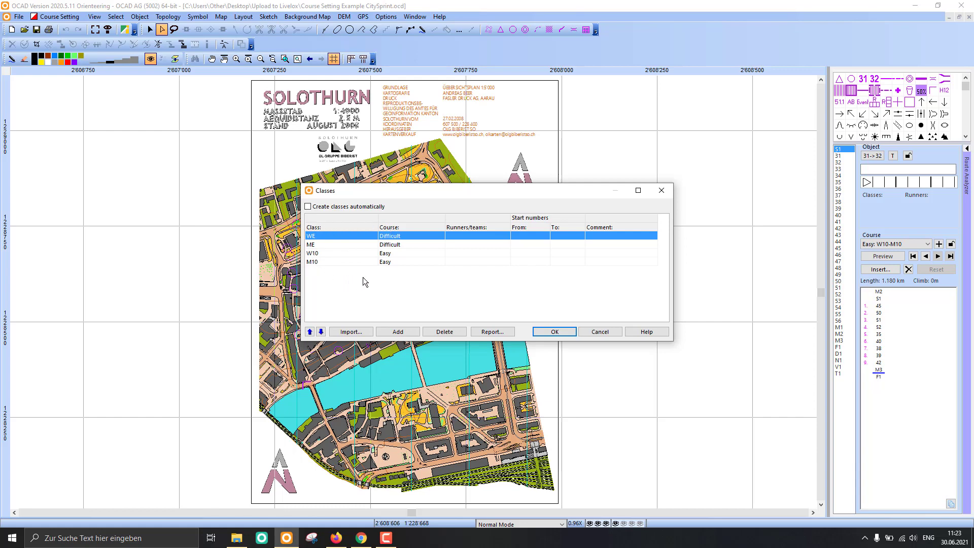
click(555, 332)
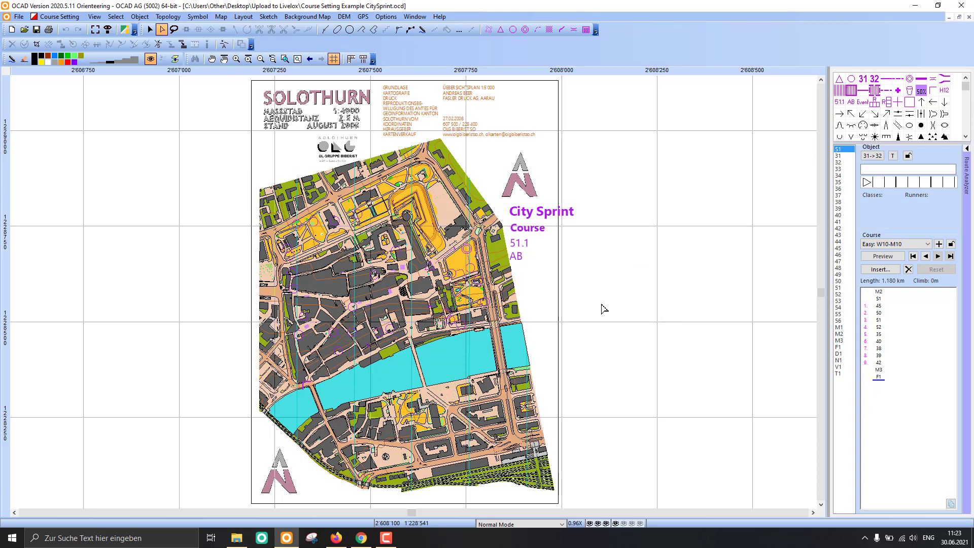
- Start the Upload to Livelox command and save the Solothurn file first
click(65, 17)
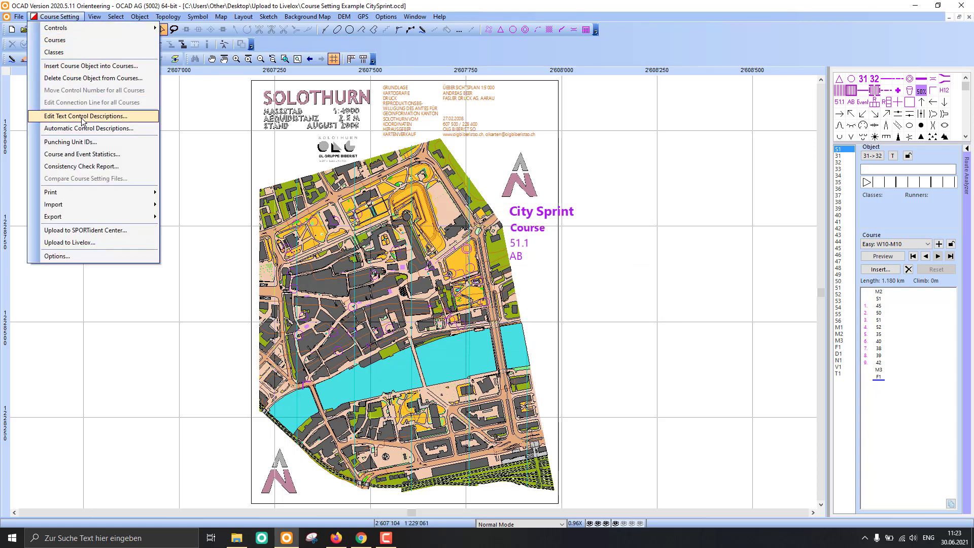
click(107, 243)
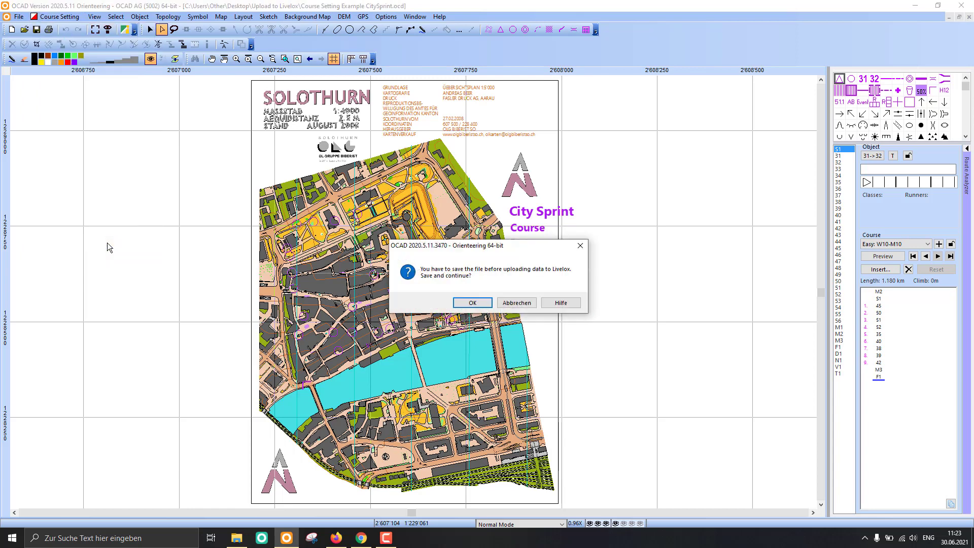
click(472, 302)
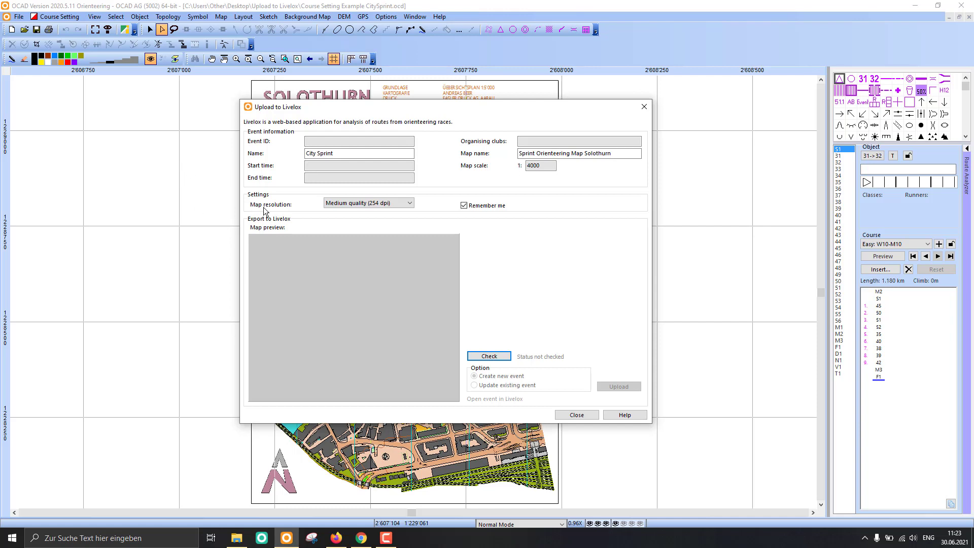
- Keep Medium quality (254 dpi), check the map and courses, and upload them to Livelox
click(352, 204)
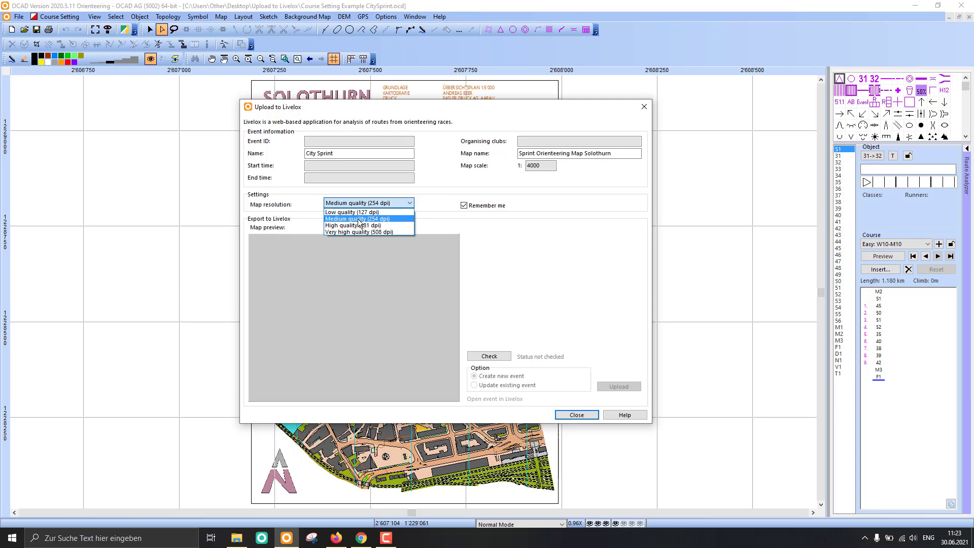
click(358, 219)
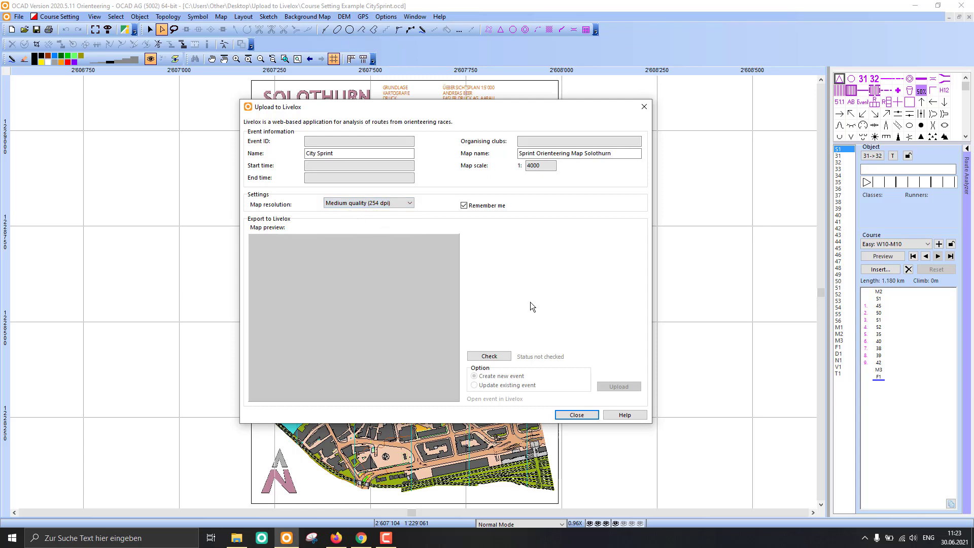
click(503, 356)
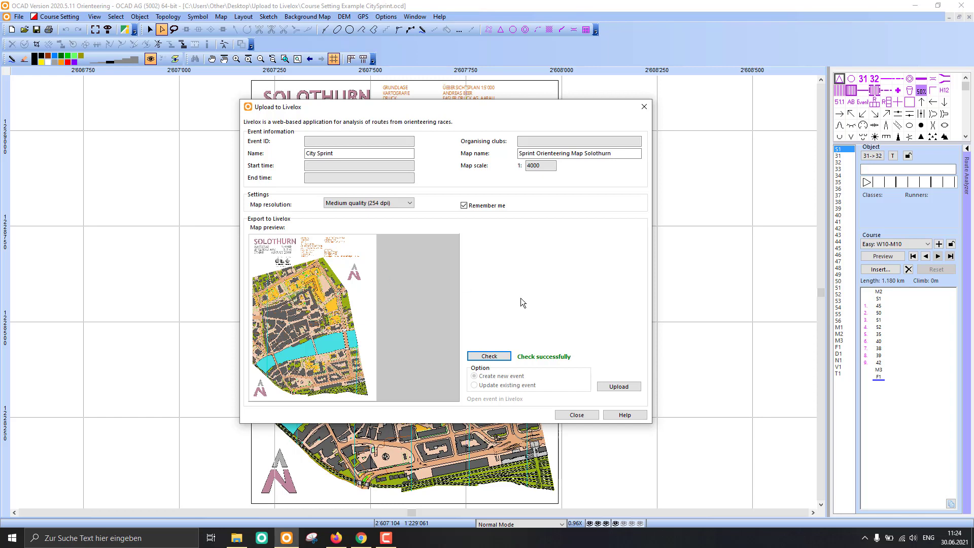
click(632, 387)
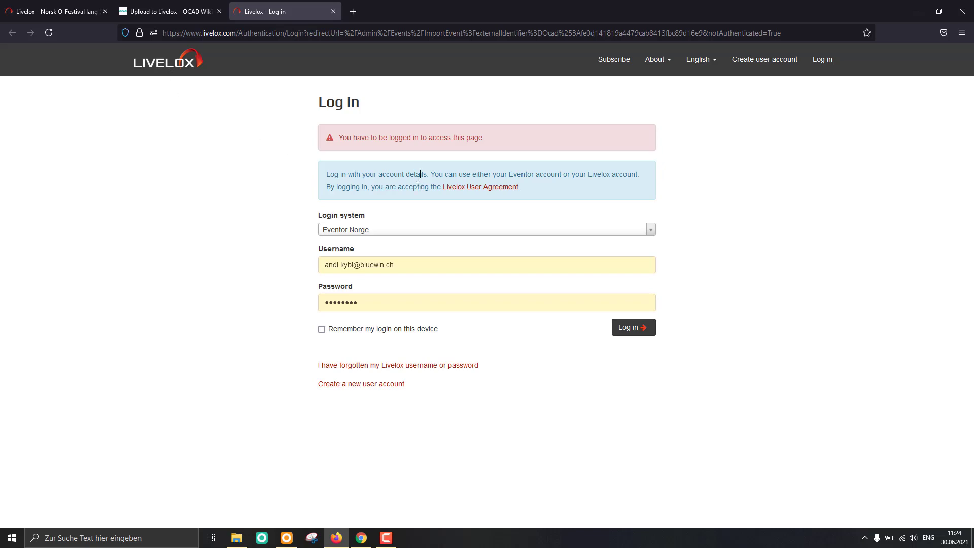
- Log in to Livelox to reach the City Sprint publish page and glance at the account menu
click(624, 328)
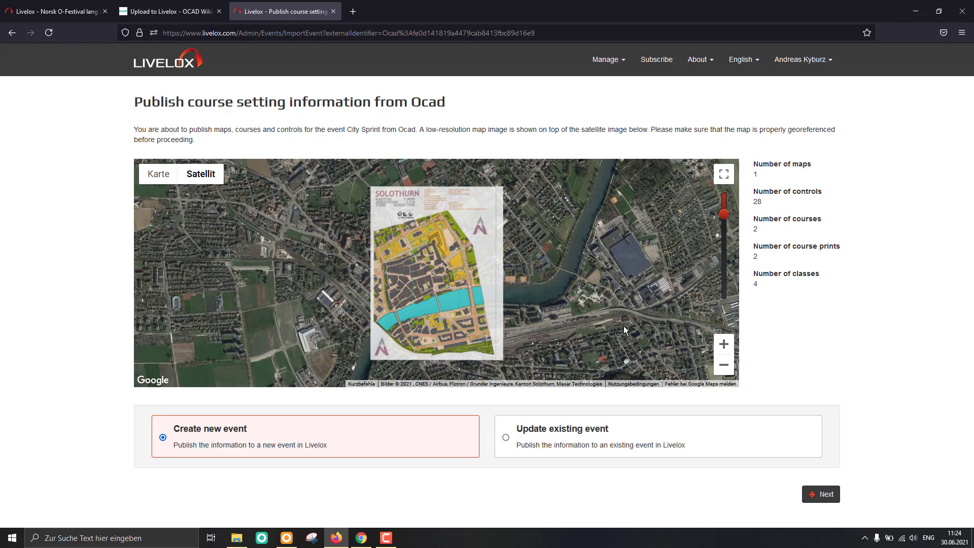
click(828, 63)
click(880, 101)
- Read through the OCAD Wiki Upload to Livelox help page, then return to the Livelox publish page
click(184, 11)
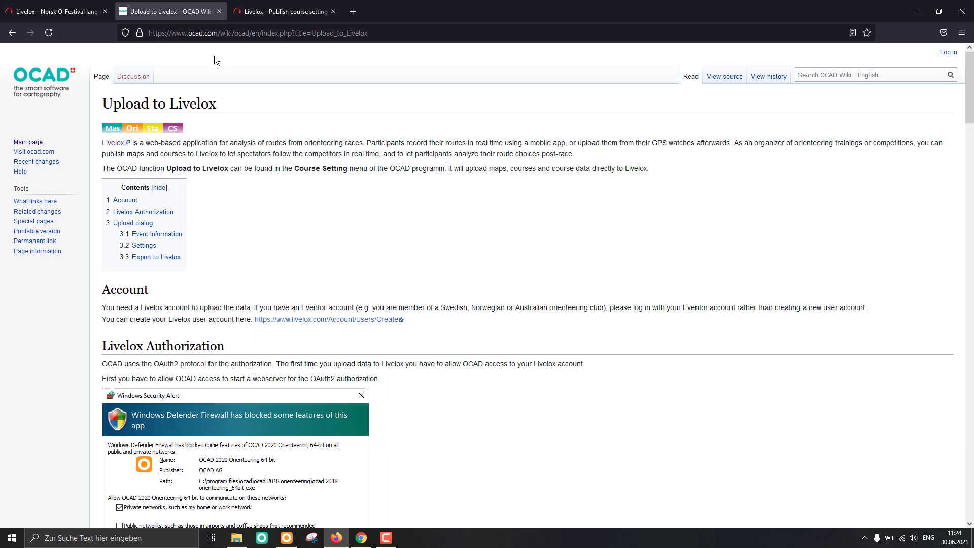
scroll(322, 184, down, 2)
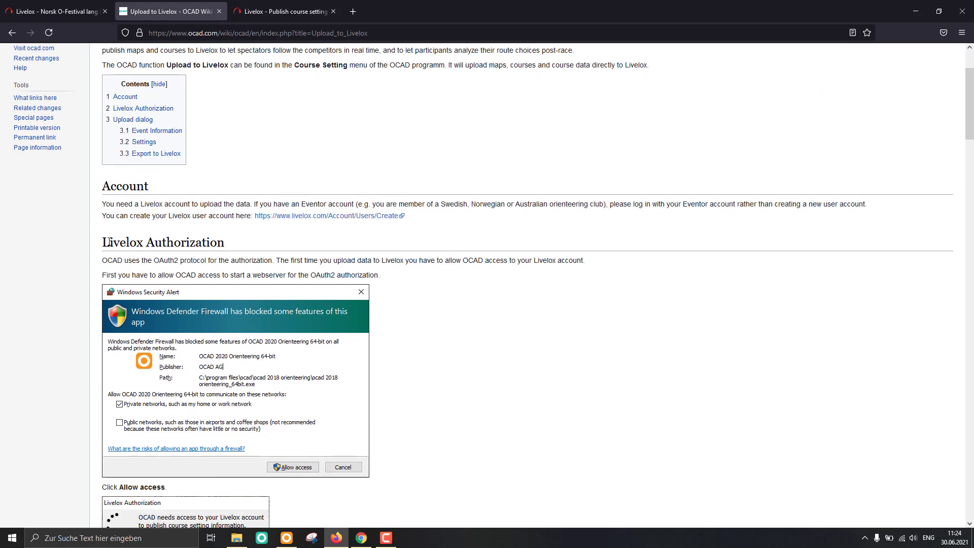
scroll(264, 235, up, 2)
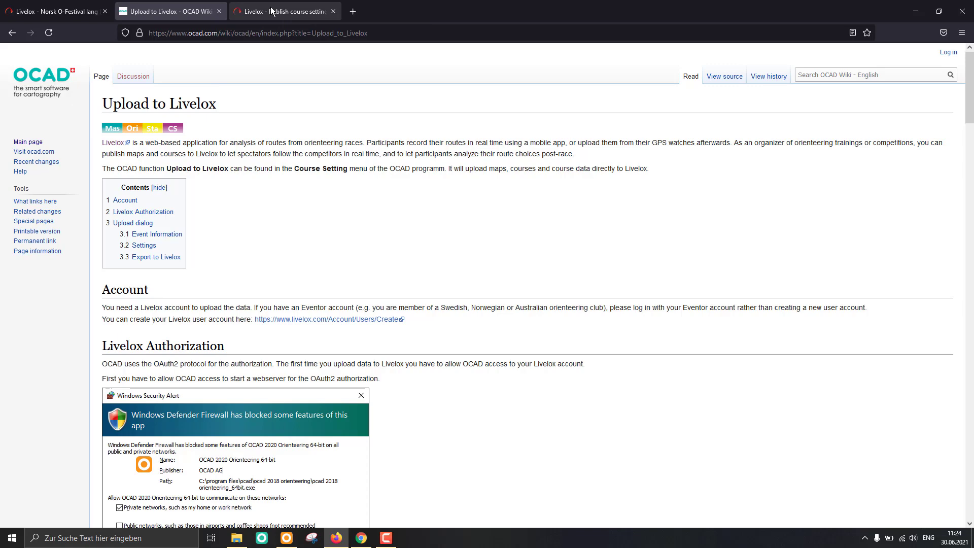
click(270, 10)
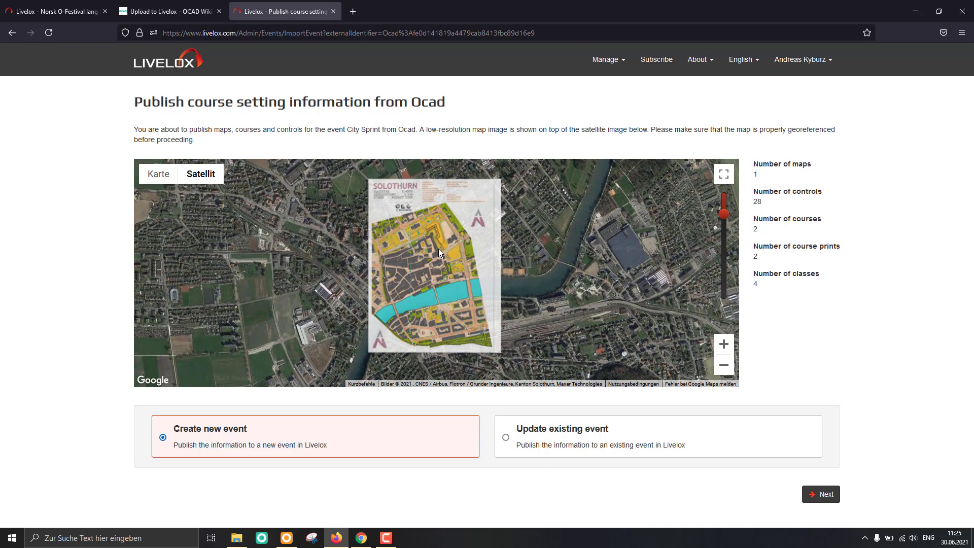
- Lower the overlay opacity to check how the Solothurn map fits the satellite image
drag(724, 213, 723, 236)
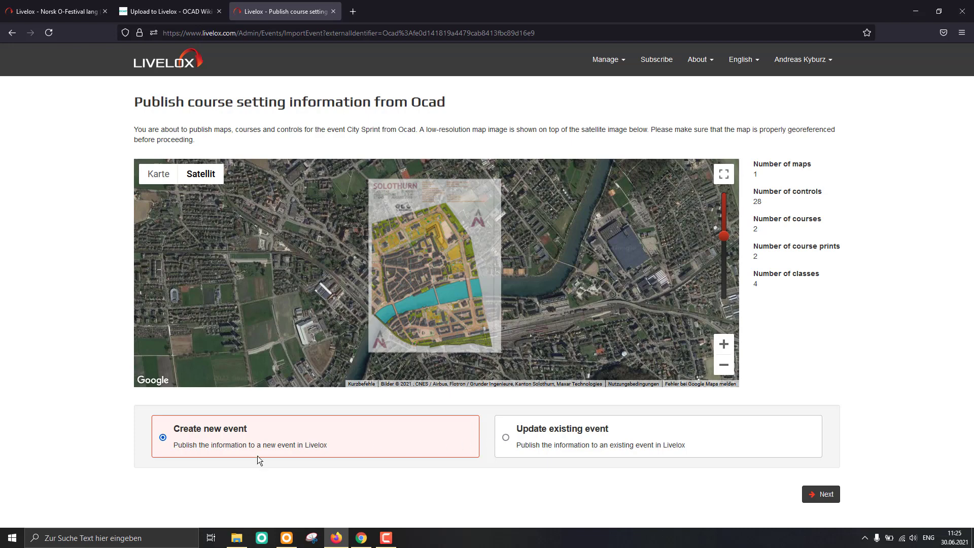
- Set the City Sprint event to run on 30 June from 11:00 to 18:00
click(826, 498)
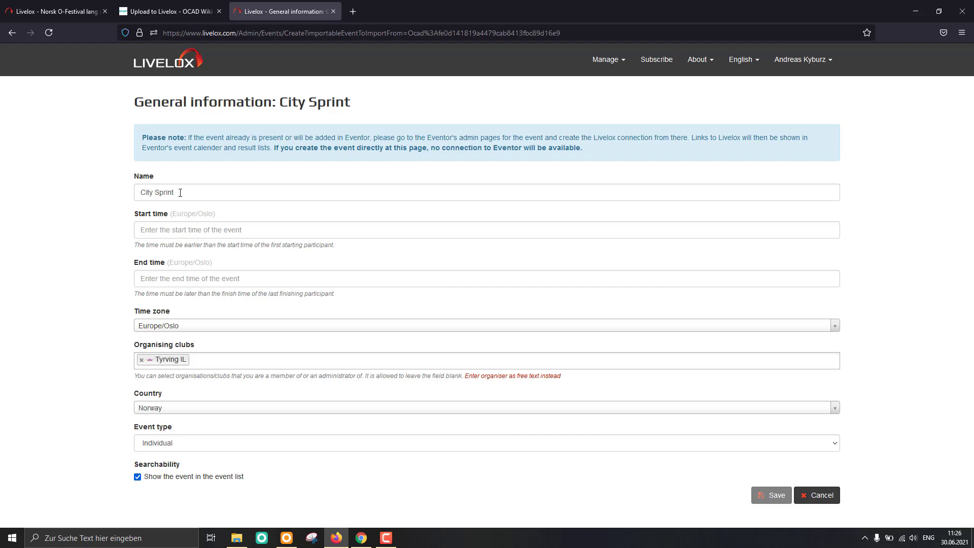
click(182, 228)
click(179, 342)
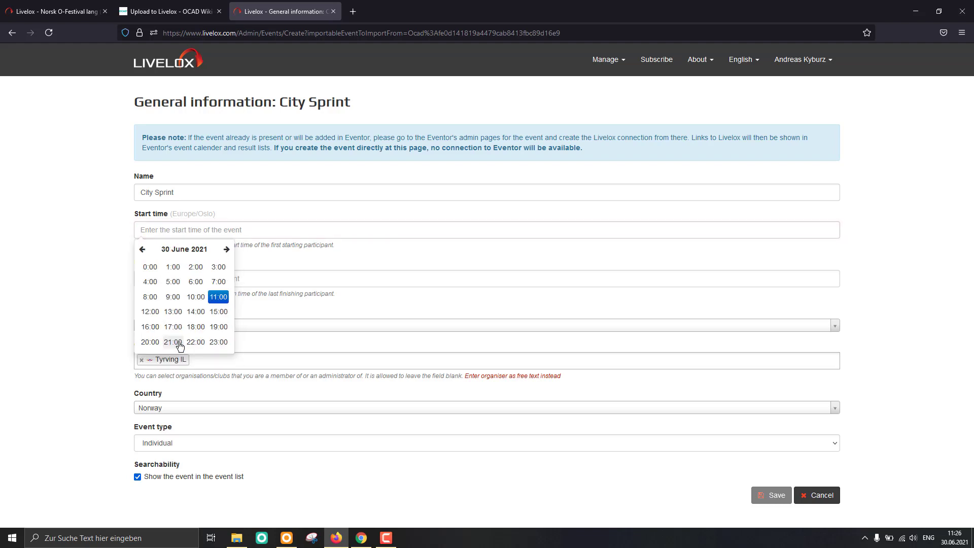
click(217, 298)
click(196, 279)
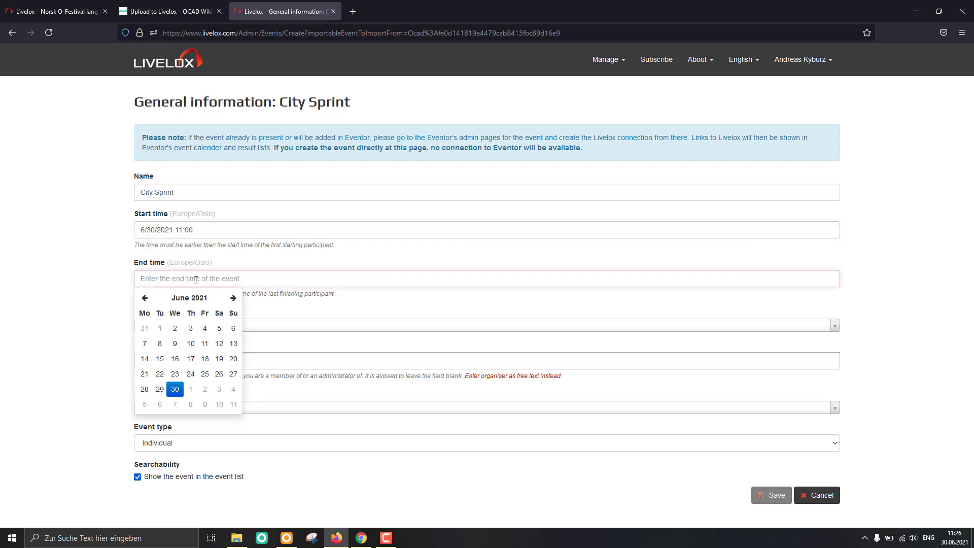
click(176, 391)
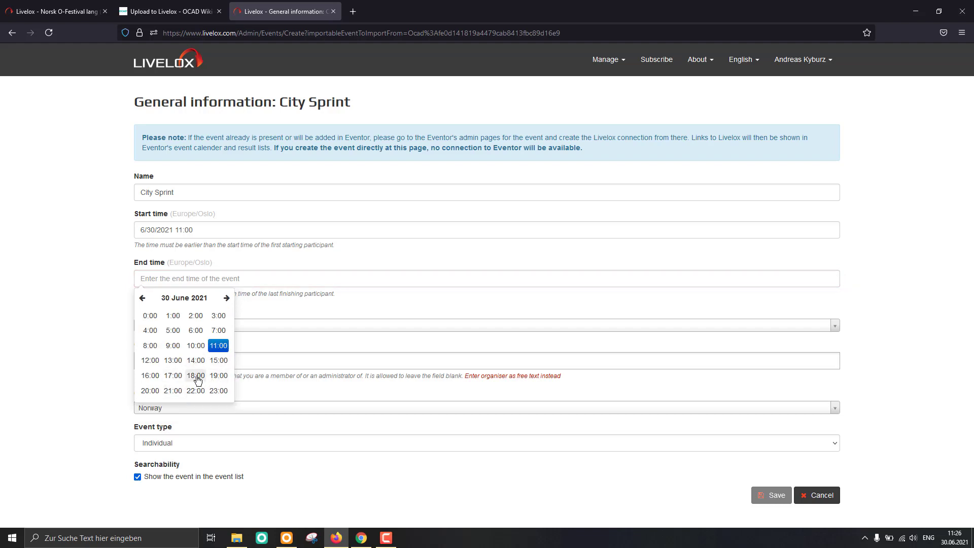
click(195, 376)
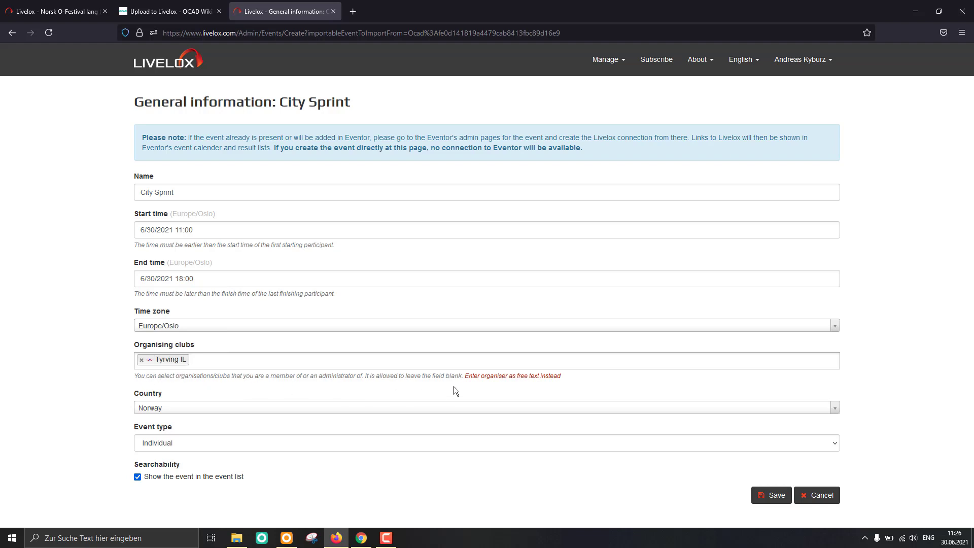
- Enter organiser 'OCAD' as free text, country Switzerland, type Individual, and save the event
click(481, 376)
click(194, 357)
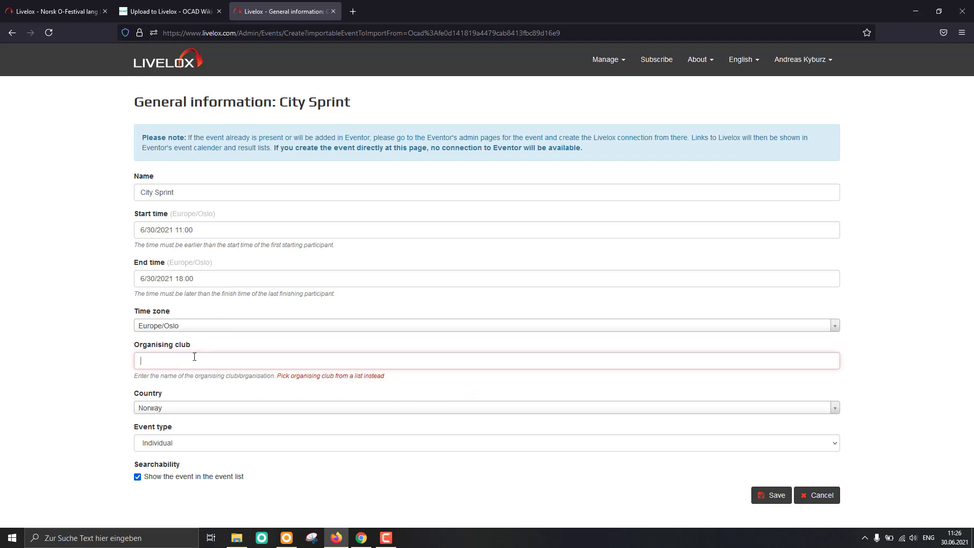
text(OCAD)
click(188, 409)
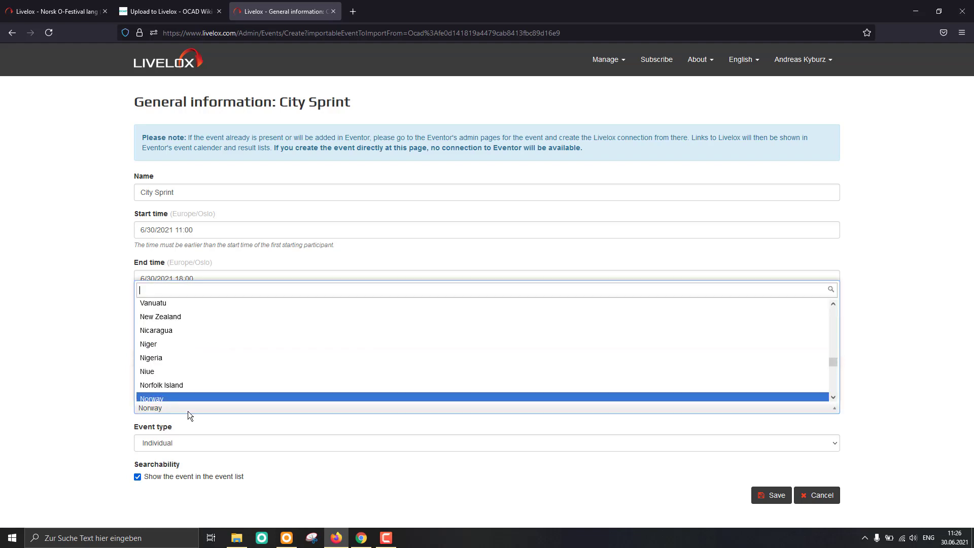
text(sw)
click(172, 392)
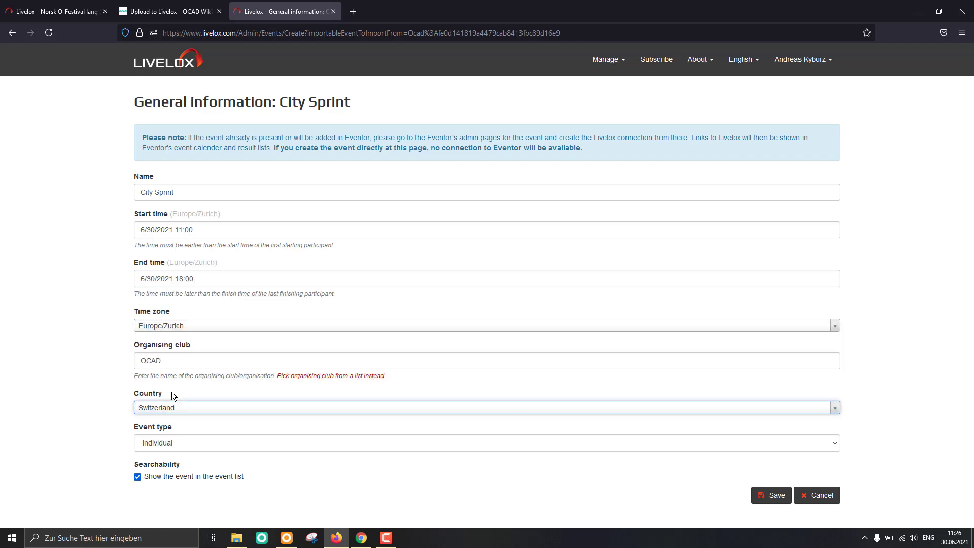
click(157, 443)
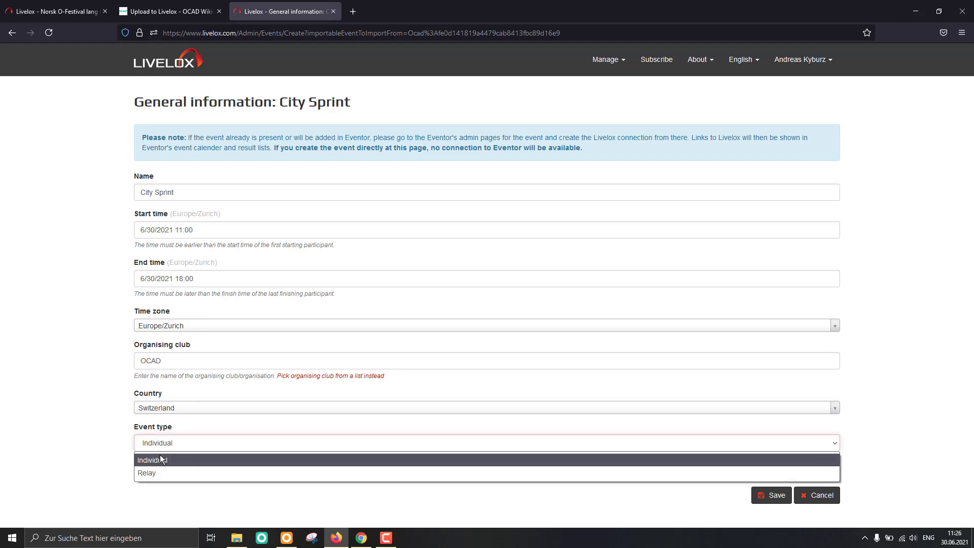
click(161, 459)
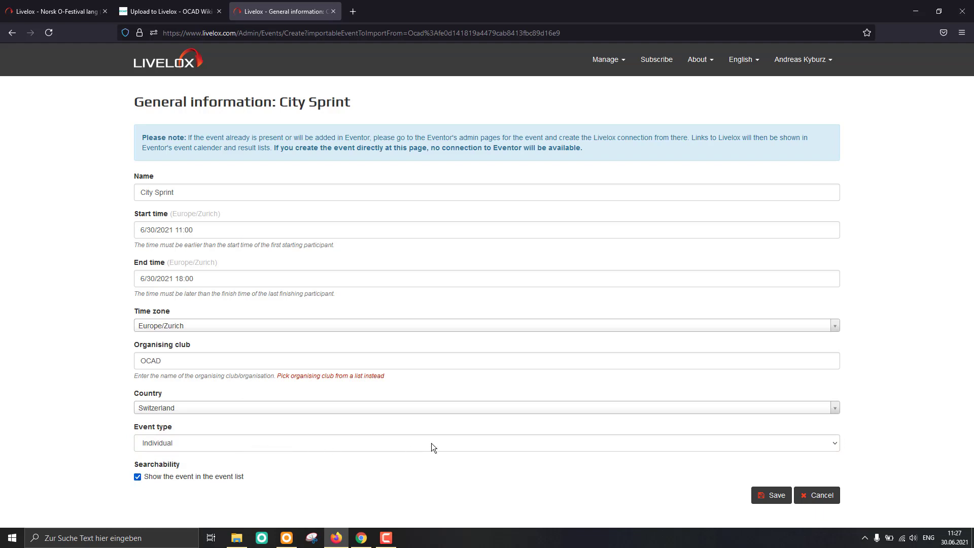
click(770, 502)
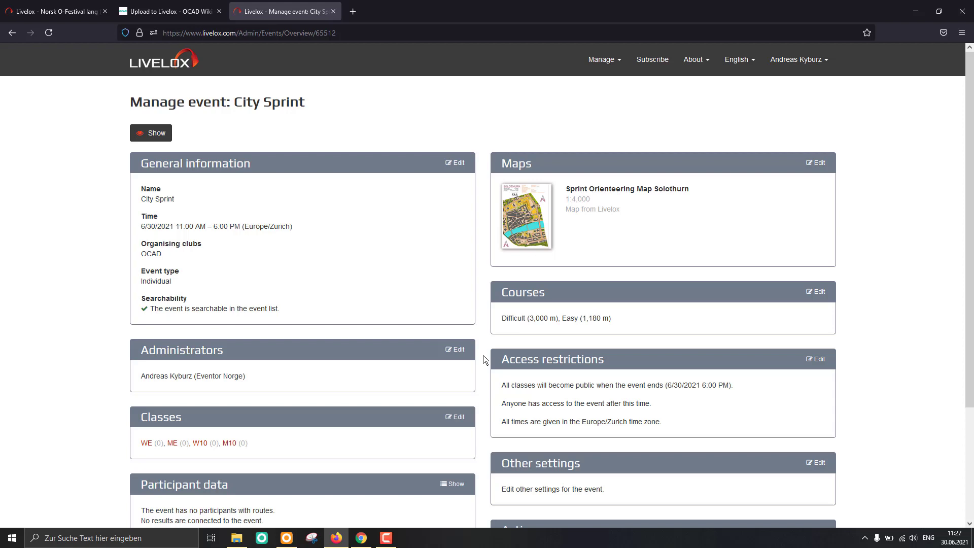
- Scroll through the Manage event panels: general information, maps, courses and access restrictions
scroll(126, 285, down, 2)
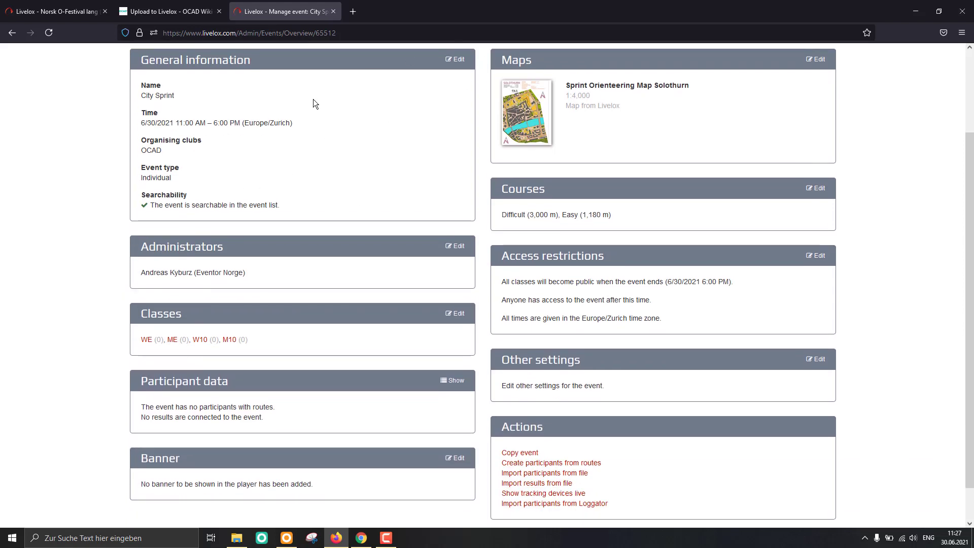
scroll(295, 146, up, 1)
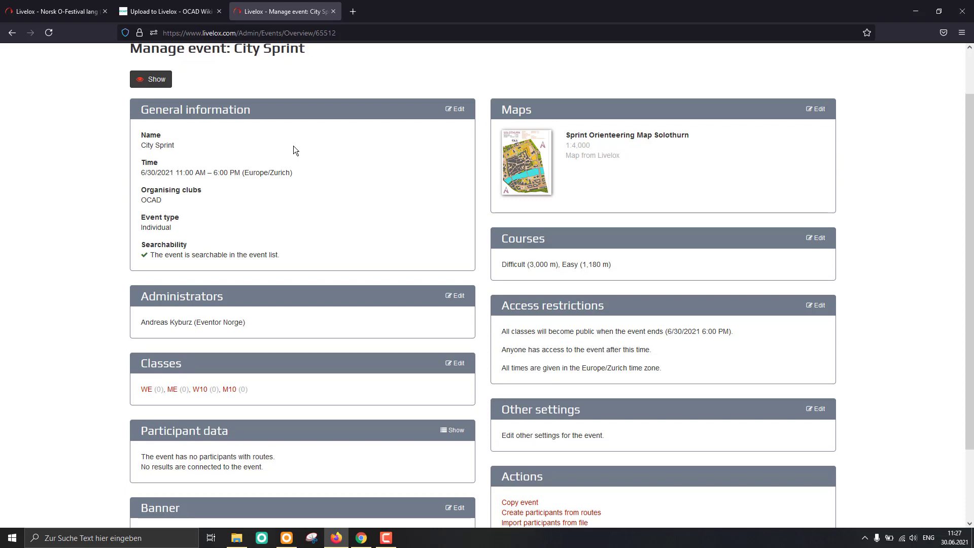
scroll(293, 146, down, 1)
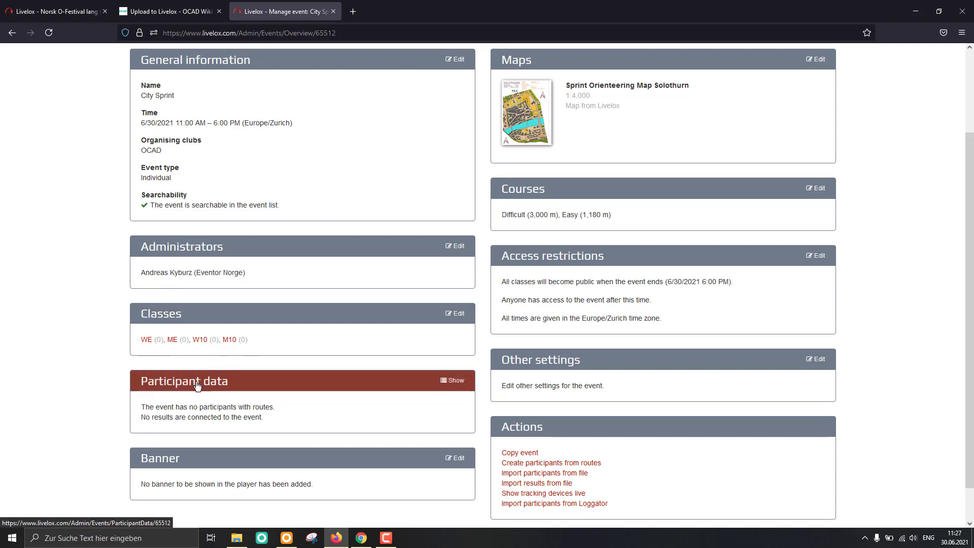
scroll(197, 385, up, 2)
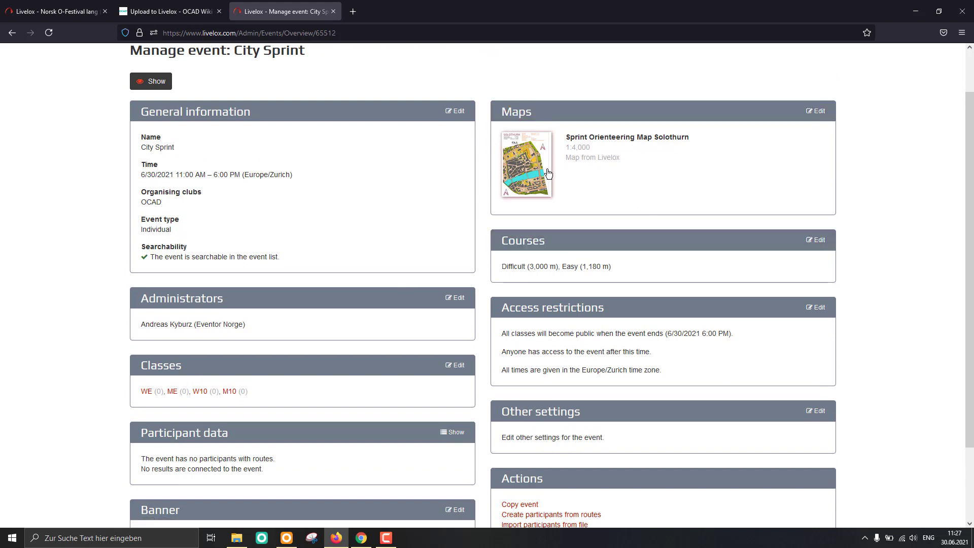
scroll(608, 195, down, 2)
scroll(532, 213, down, 2)
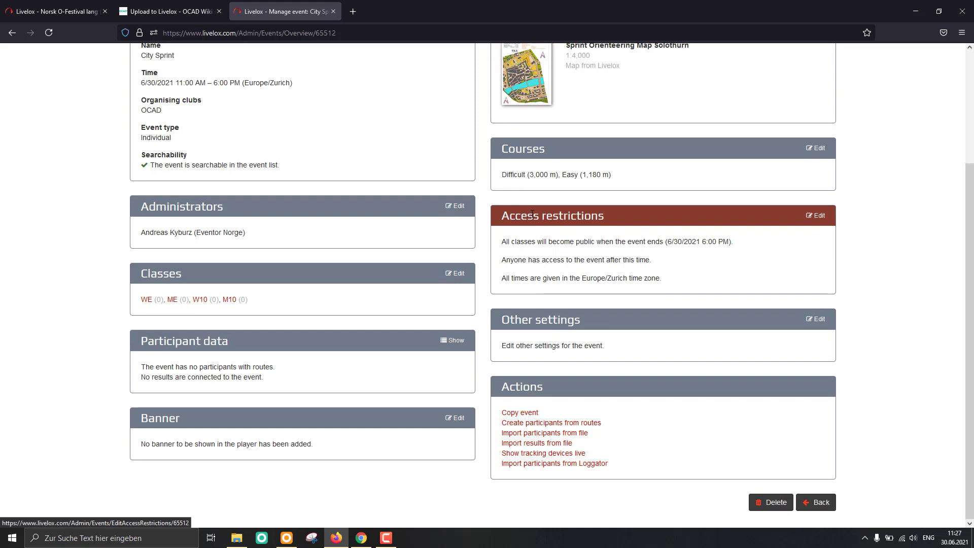
- Edit City Sprint's access restrictions, keeping visibility as Anyone and publication times empty
click(812, 216)
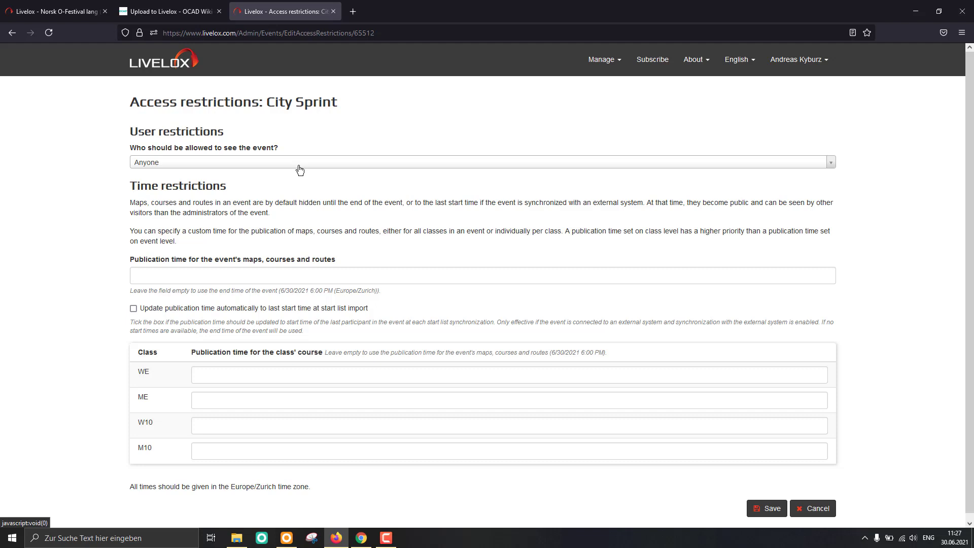
click(299, 170)
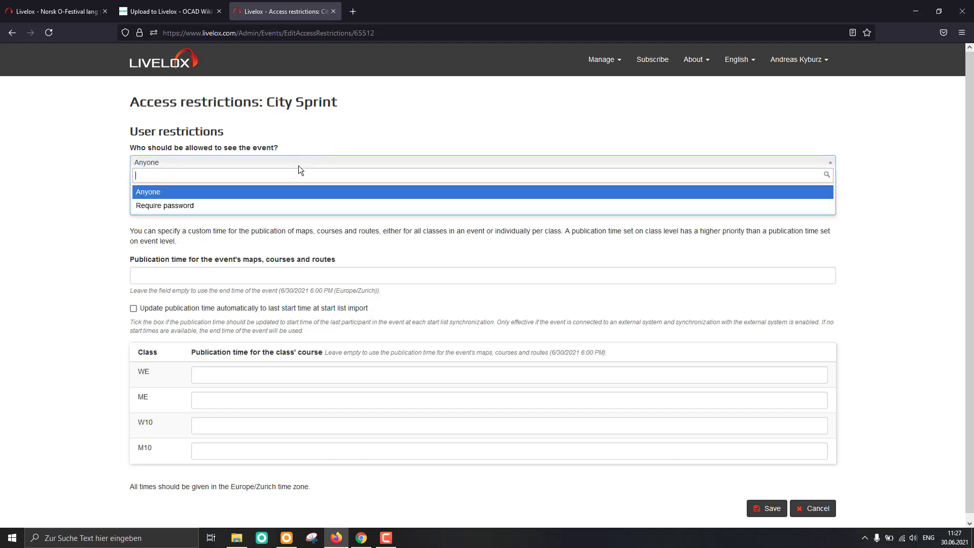
click(245, 192)
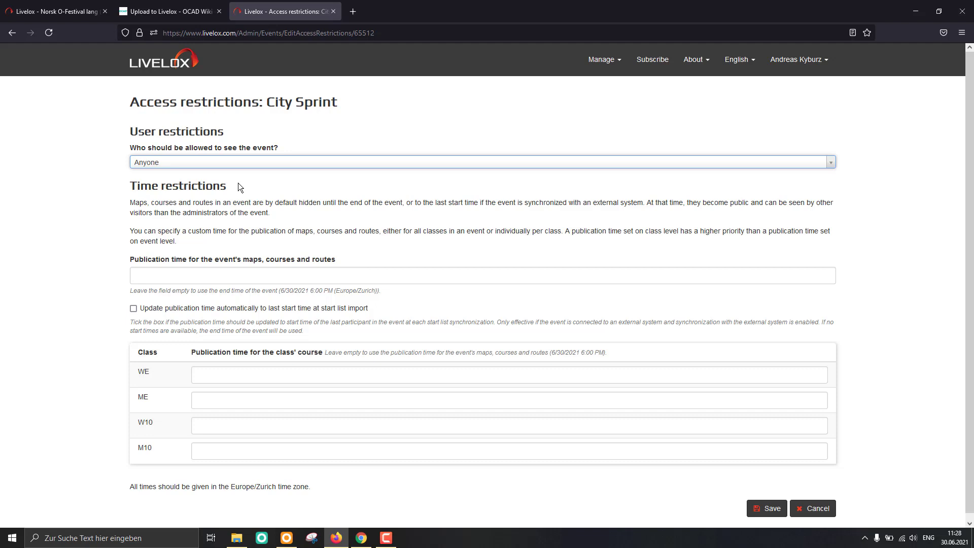
drag(226, 187, 135, 186)
click(135, 185)
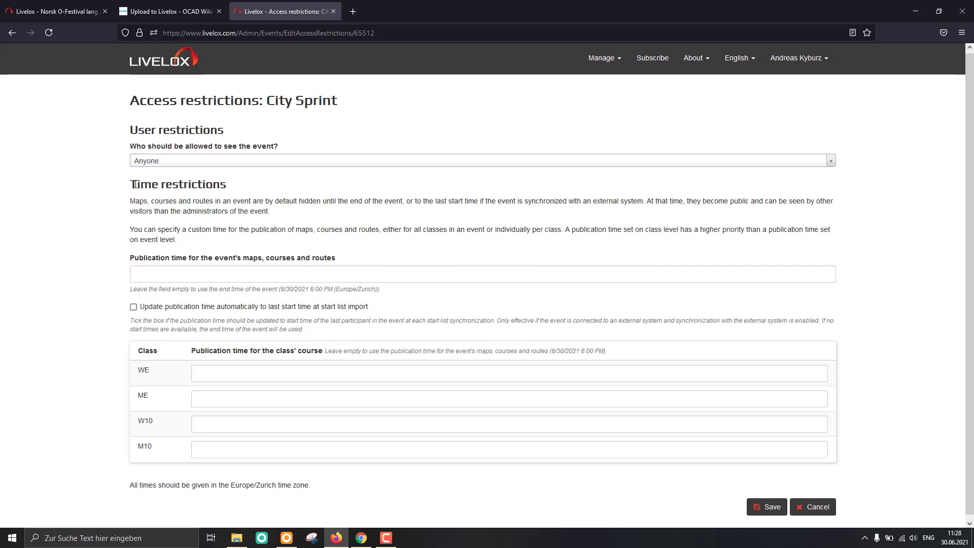
scroll(135, 184, down, 1)
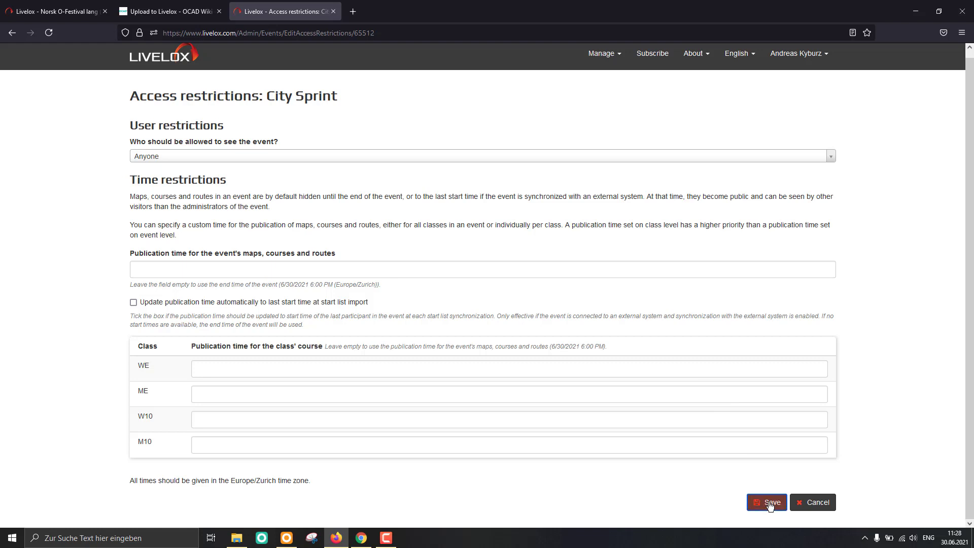
- Save the access restrictions unchanged and open the City Sprint replay for class WE
click(769, 506)
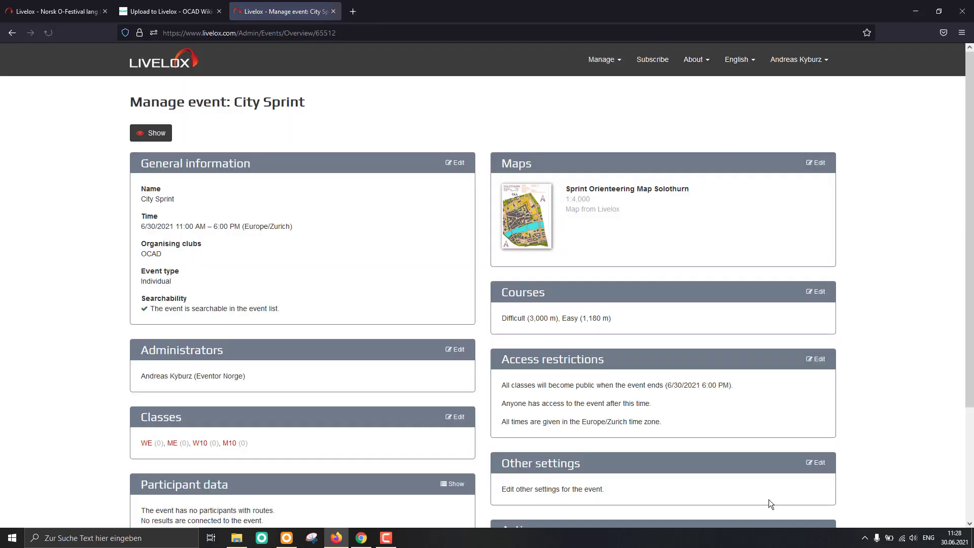
scroll(710, 391, down, 3)
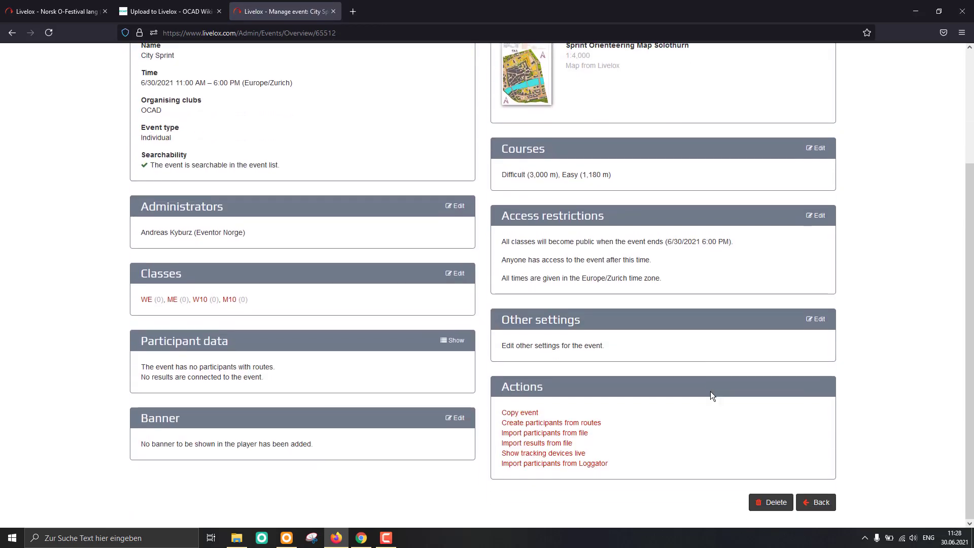
scroll(710, 395, up, 3)
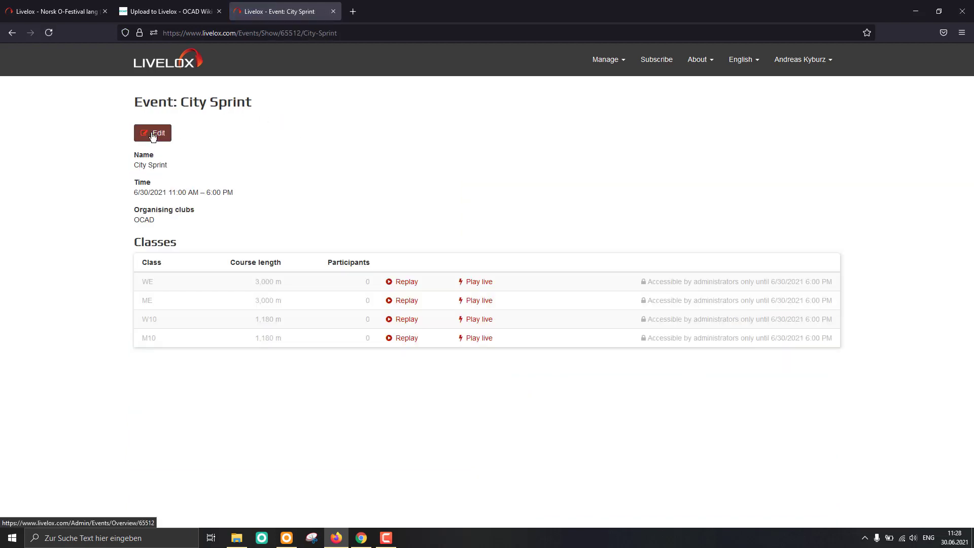
click(411, 287)
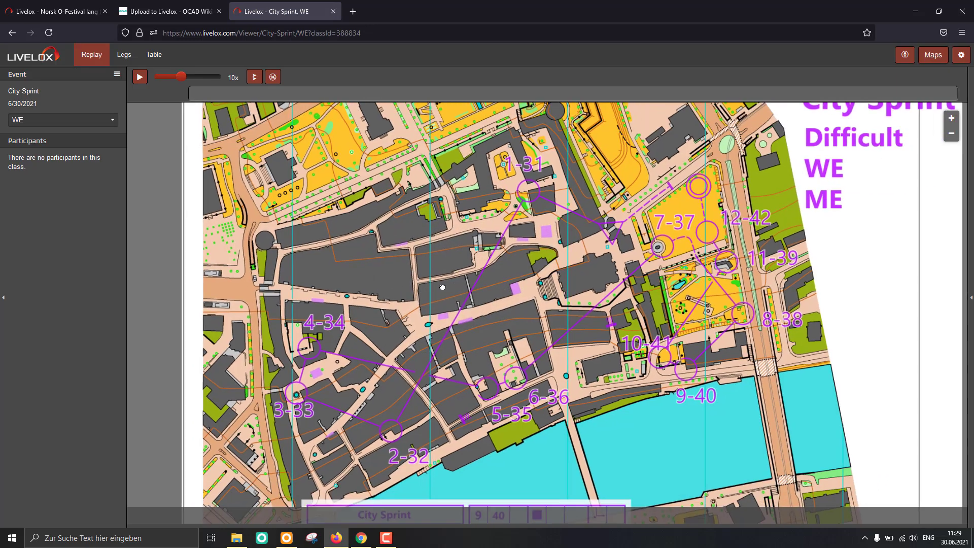
- Zoom the Livelox viewer out until the whole Solothurn sheet, WE course and legend show
scroll(414, 293, down, 5)
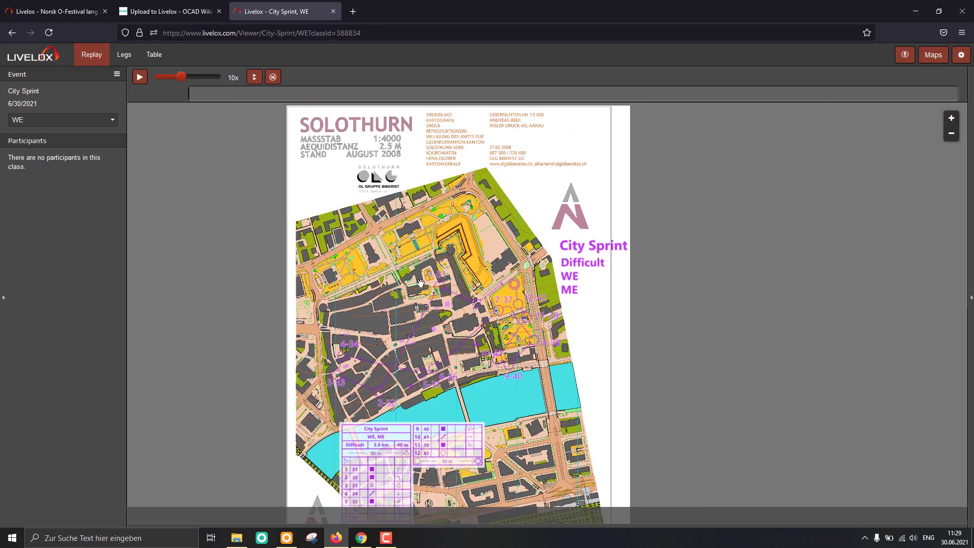
scroll(419, 312, up, 3)
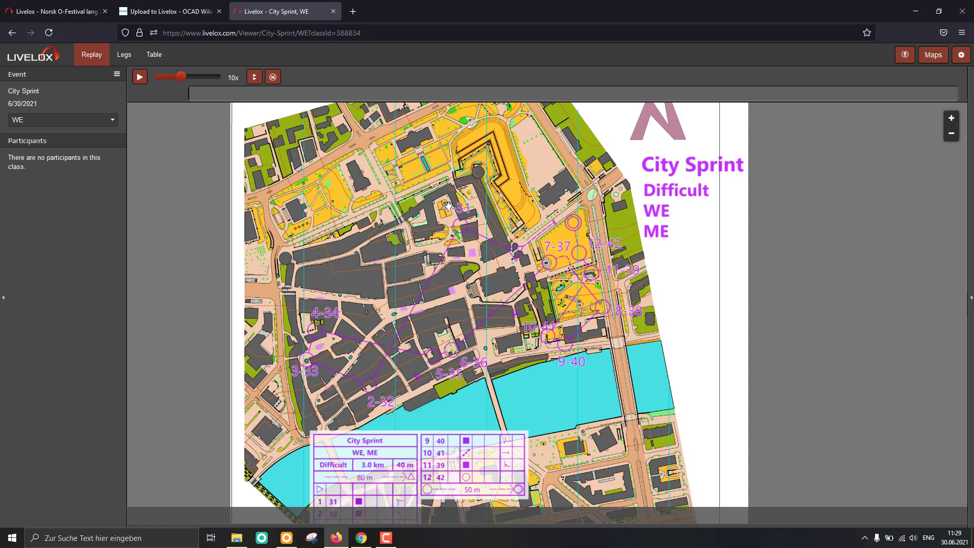
scroll(403, 360, up, 1)
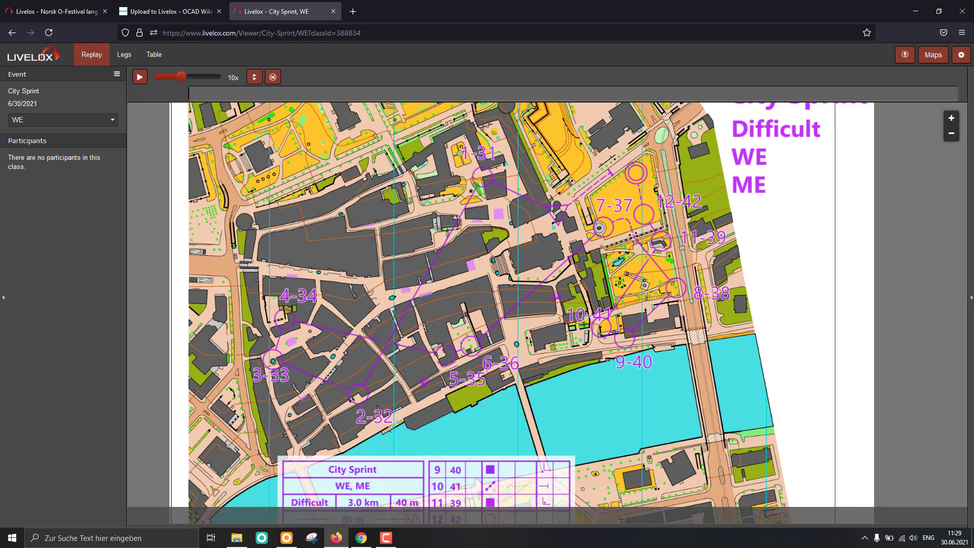
scroll(389, 335, down, 3)
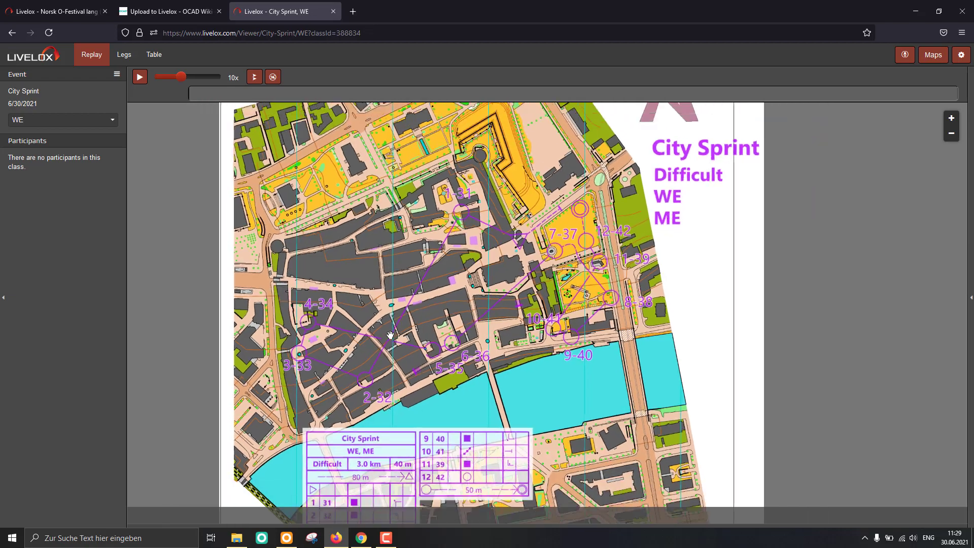
scroll(389, 335, down, 1)
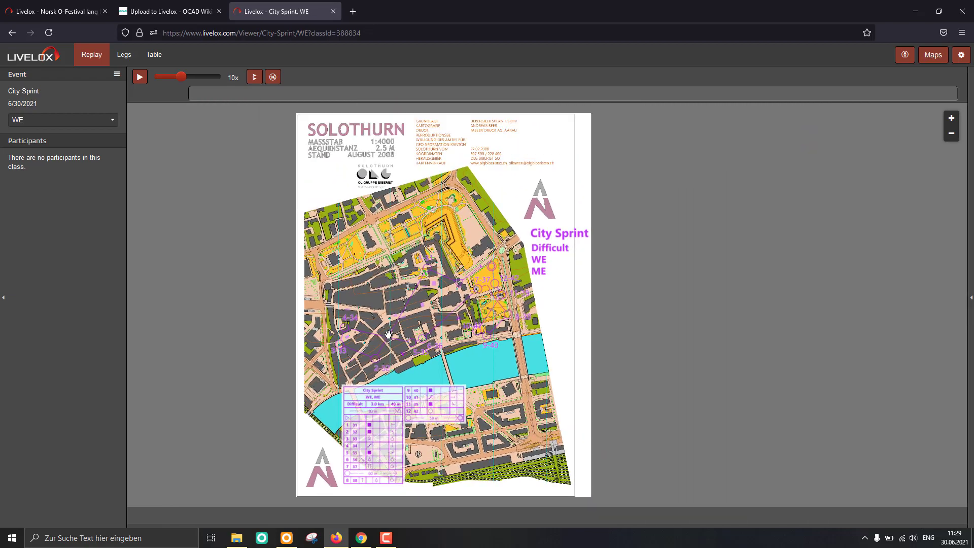
- Filter all events to Switzerland, expand City Sprint's WE, ME, W10, M10 classes, and check the account
click(79, 9)
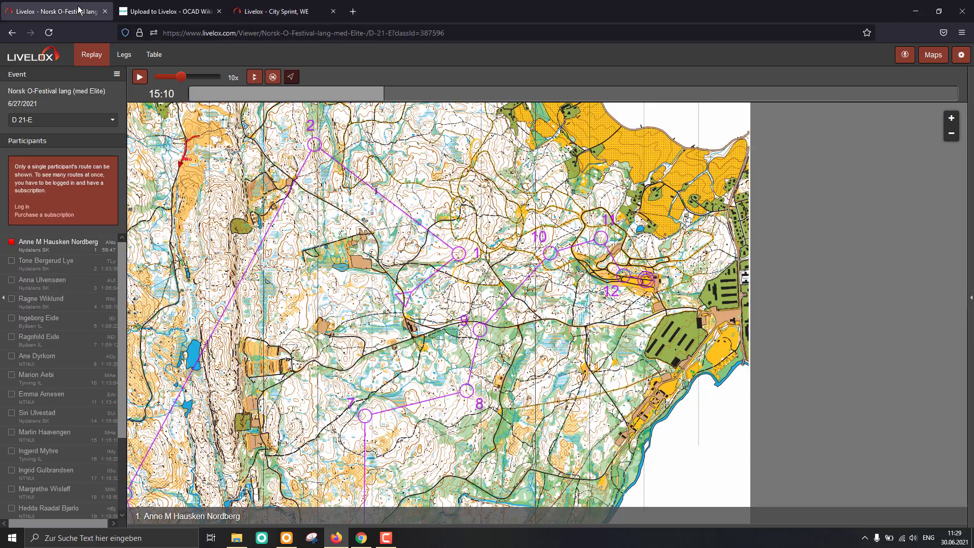
click(54, 59)
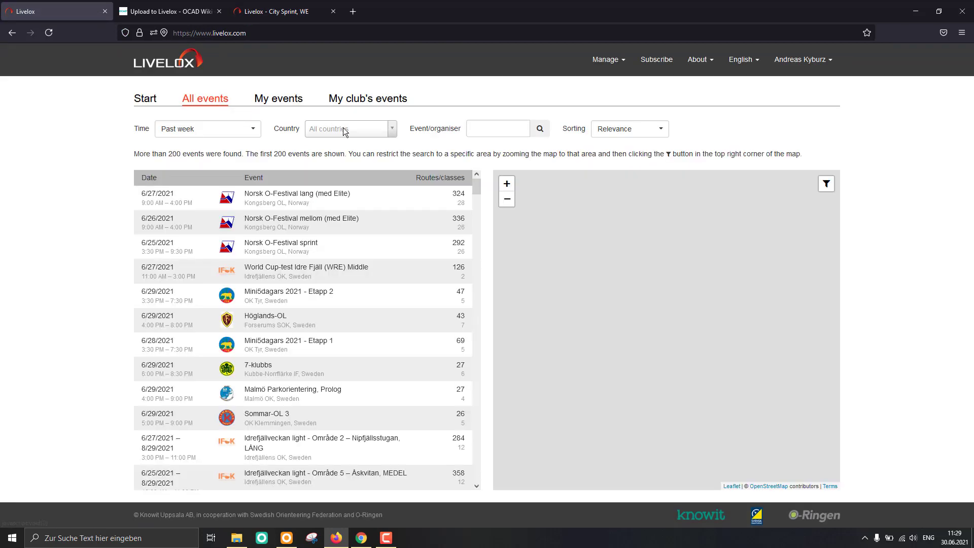
click(344, 130)
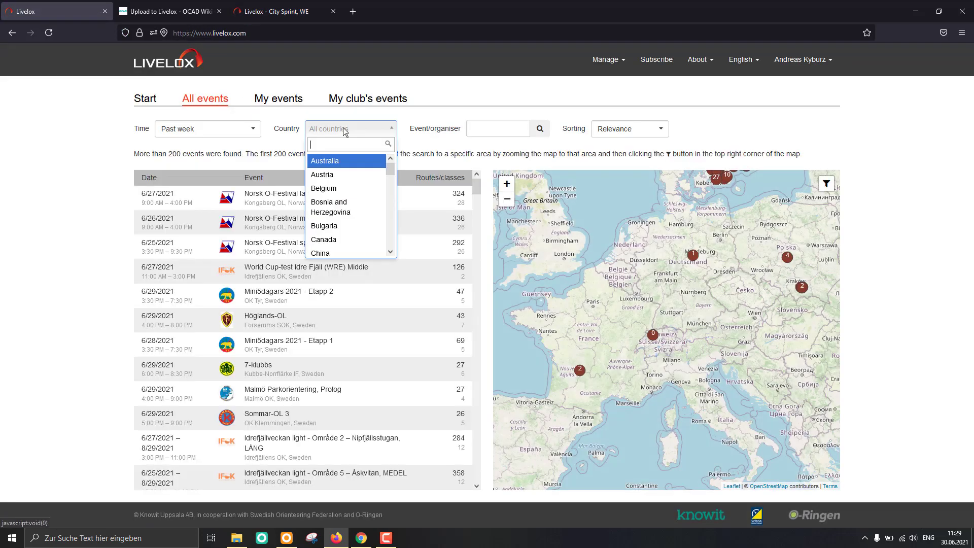
text(sw)
click(327, 175)
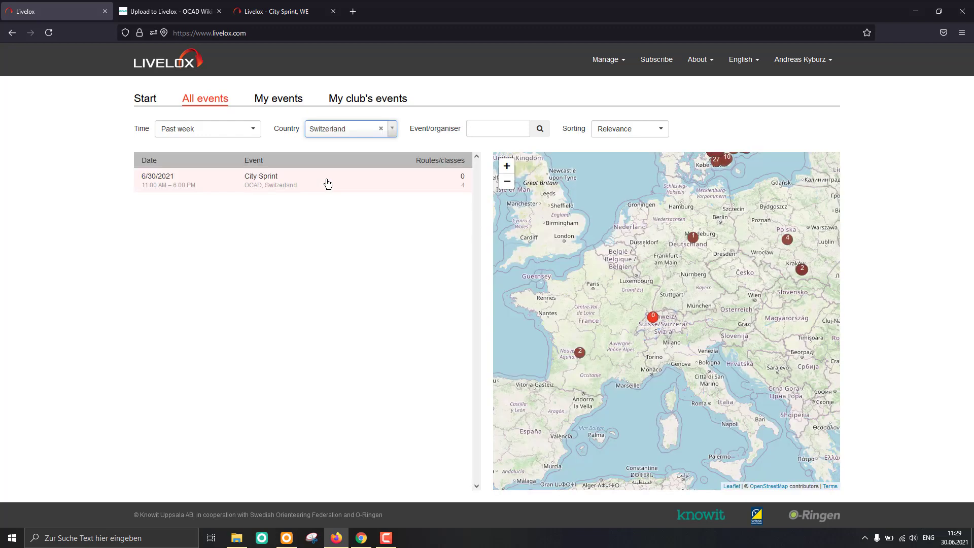
click(272, 183)
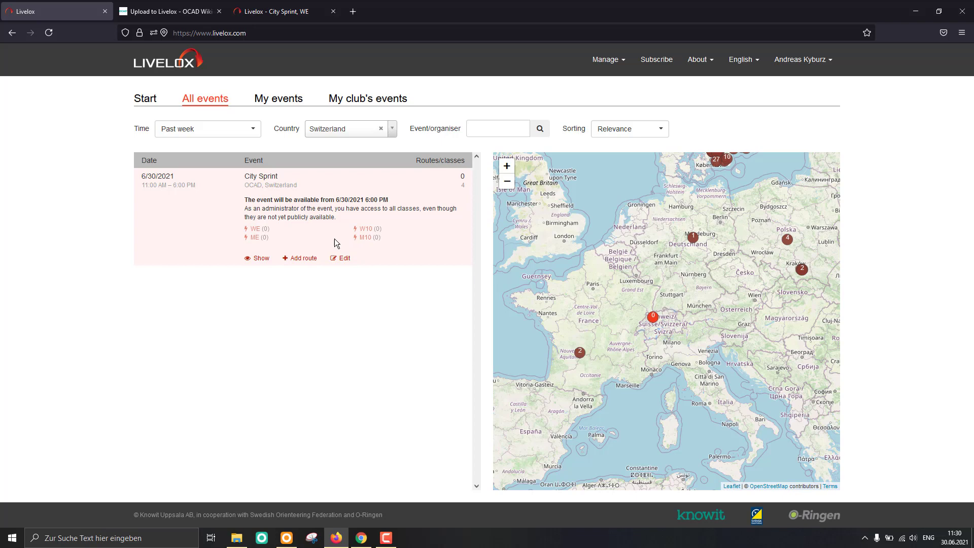
click(788, 69)
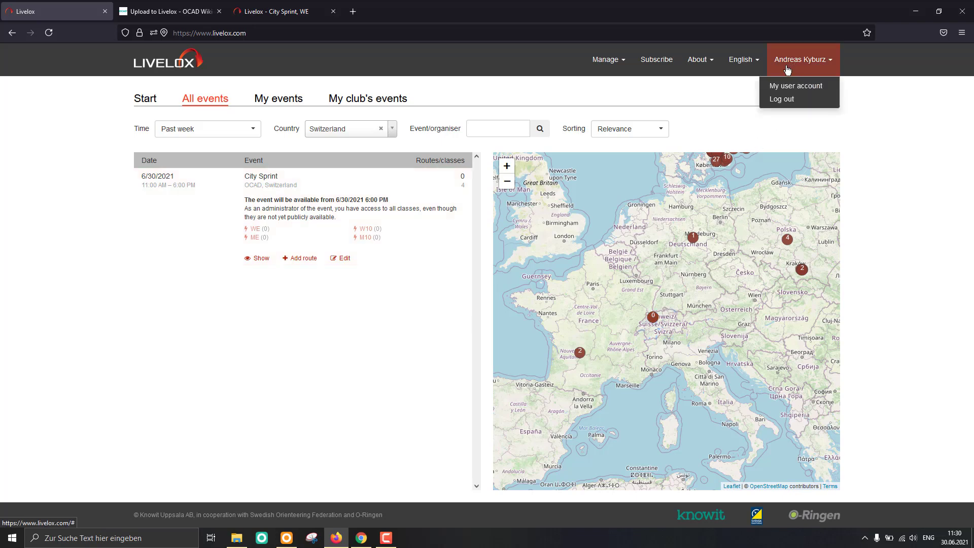
- In logged-out Chrome, filter events to Switzerland and expand City Sprint, then return to OCAD
click(361, 538)
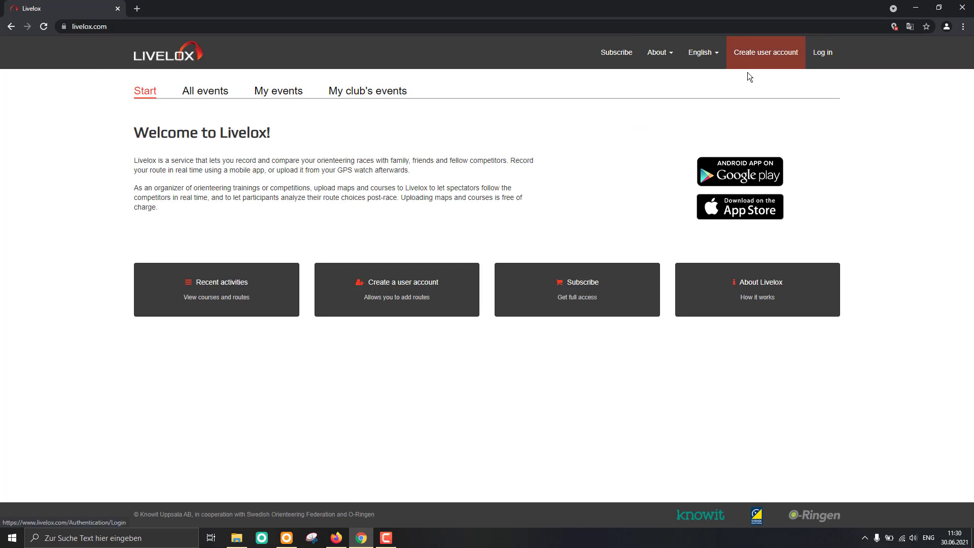
click(211, 95)
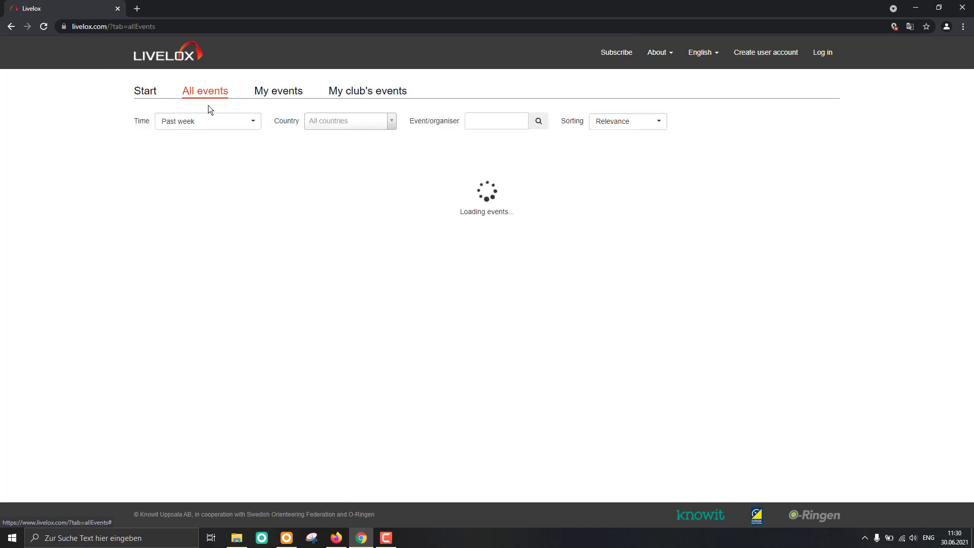
click(307, 125)
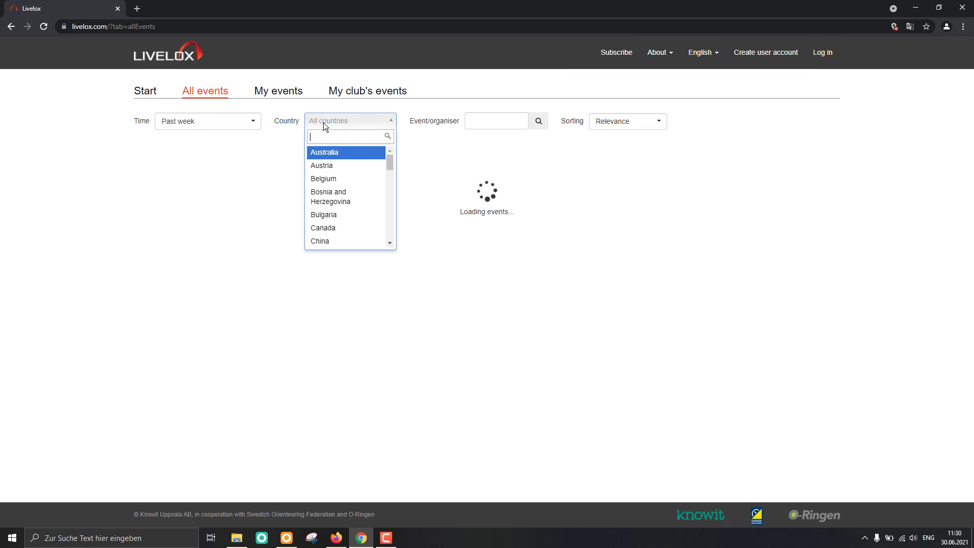
text(sw)
click(327, 167)
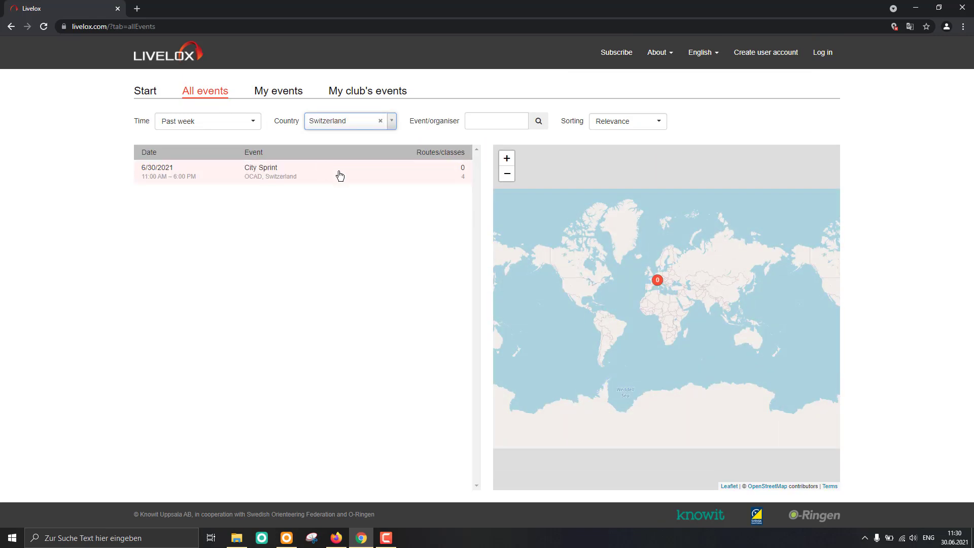
click(250, 172)
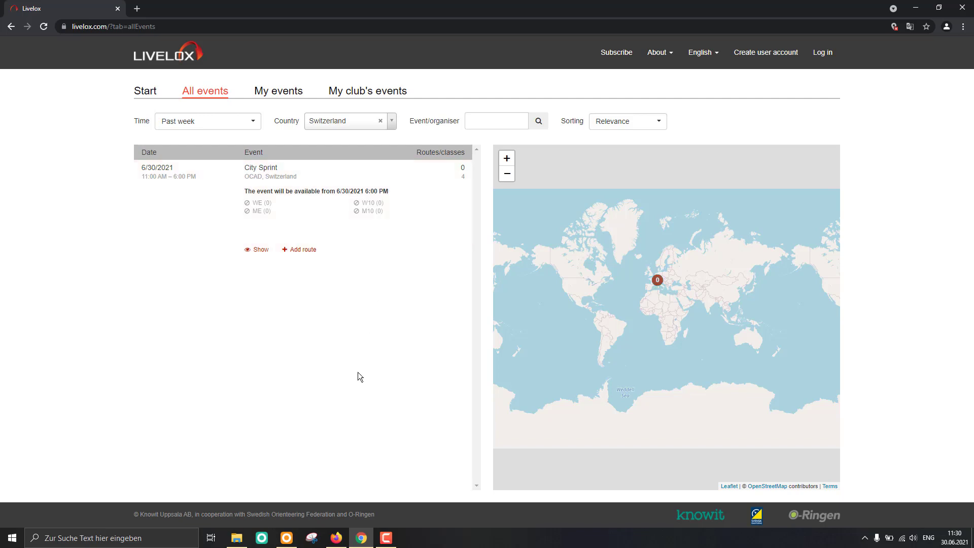
click(297, 536)
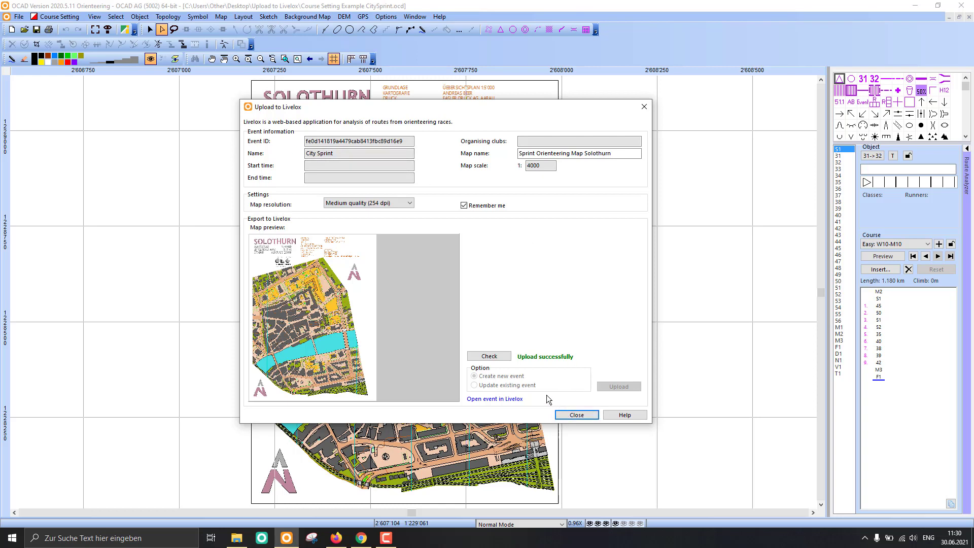
- Close the Livelox upload dialog and add a new empty course named Medium
click(576, 414)
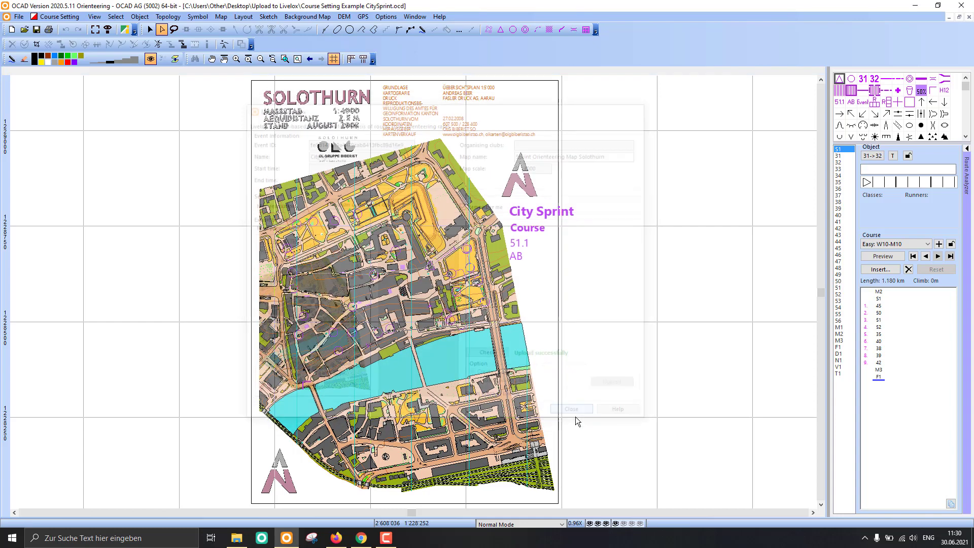
click(938, 244)
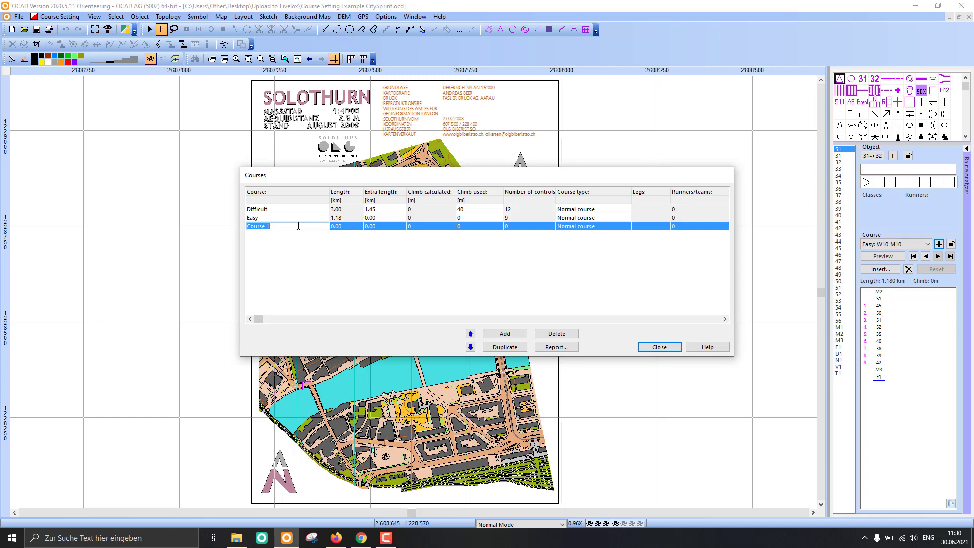
text(Medium)
click(664, 347)
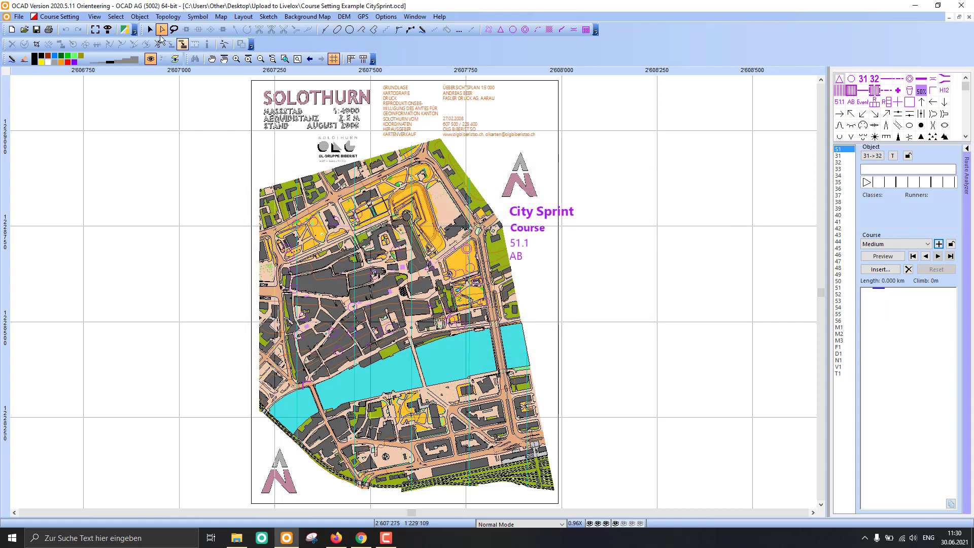
- Add classes W14 and M14 and assign both to the Medium course
click(59, 17)
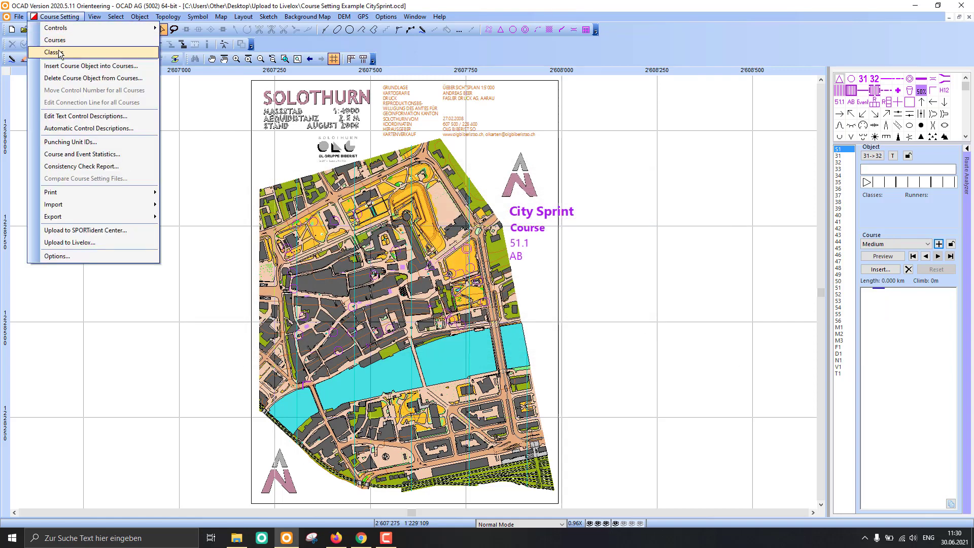
click(48, 52)
click(397, 332)
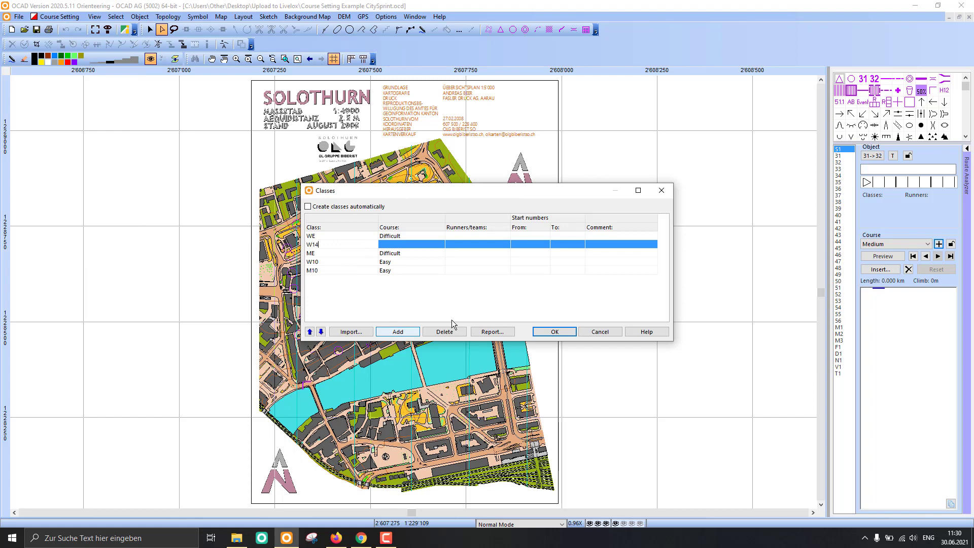
click(437, 244)
click(440, 245)
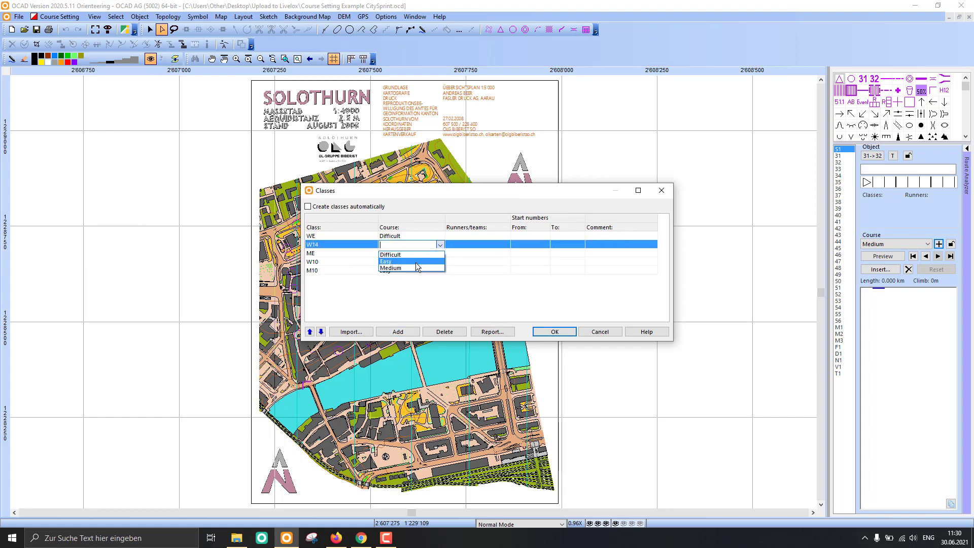
click(415, 267)
click(405, 333)
text(M)
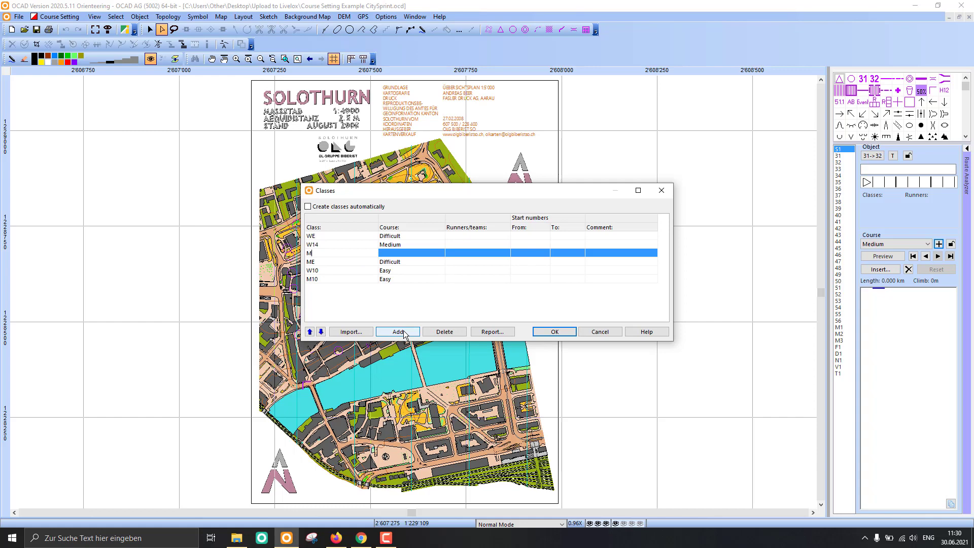
text(14)
click(431, 254)
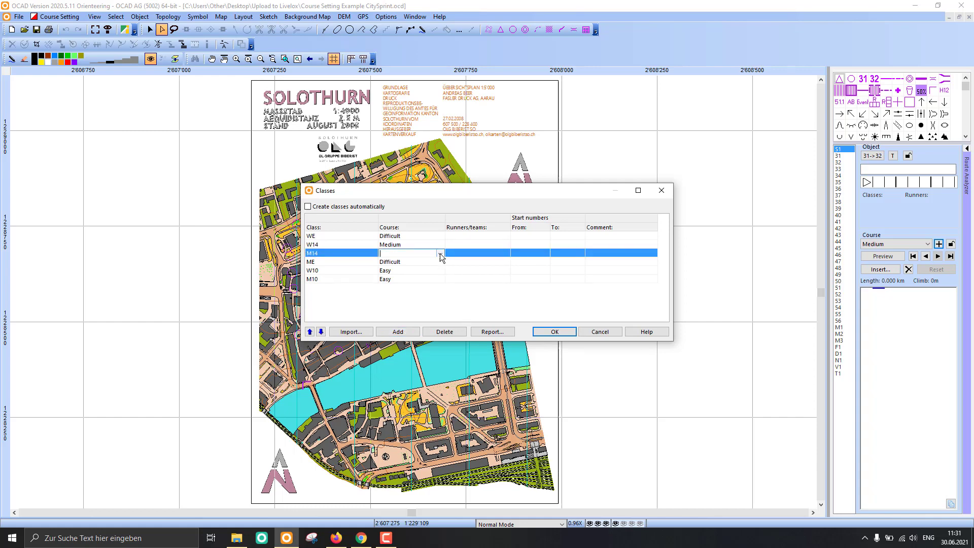
click(440, 253)
click(553, 333)
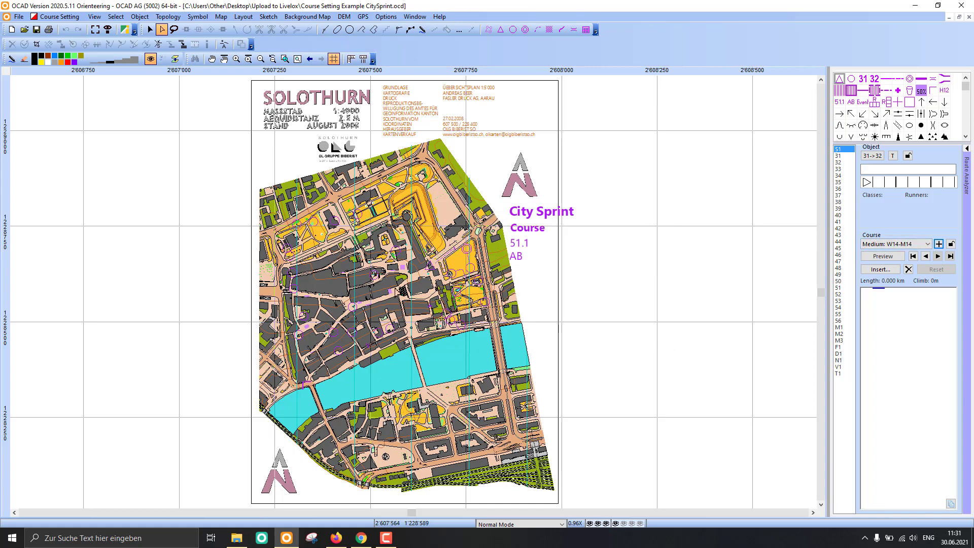
- Build Medium from S1 via 31, 45, 52, 35, 40, 55, 42, M3 to F1 (0.810 km) and preview
scroll(395, 287, up, 1)
click(488, 29)
click(465, 243)
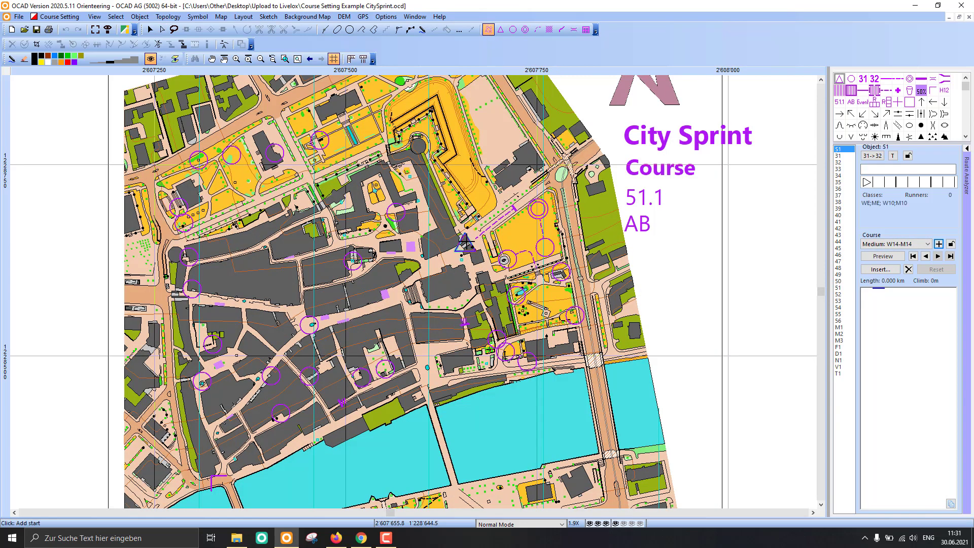
click(395, 212)
click(309, 325)
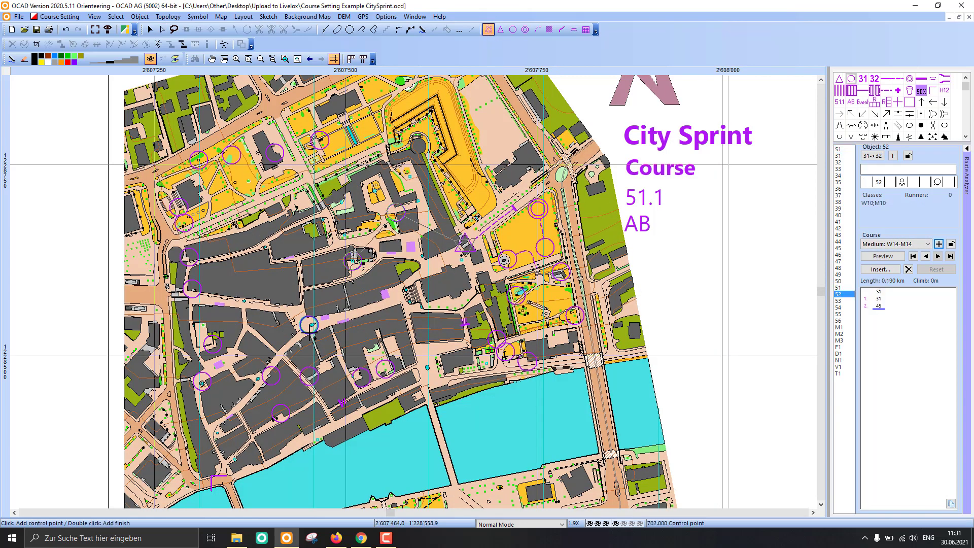
click(360, 377)
click(521, 358)
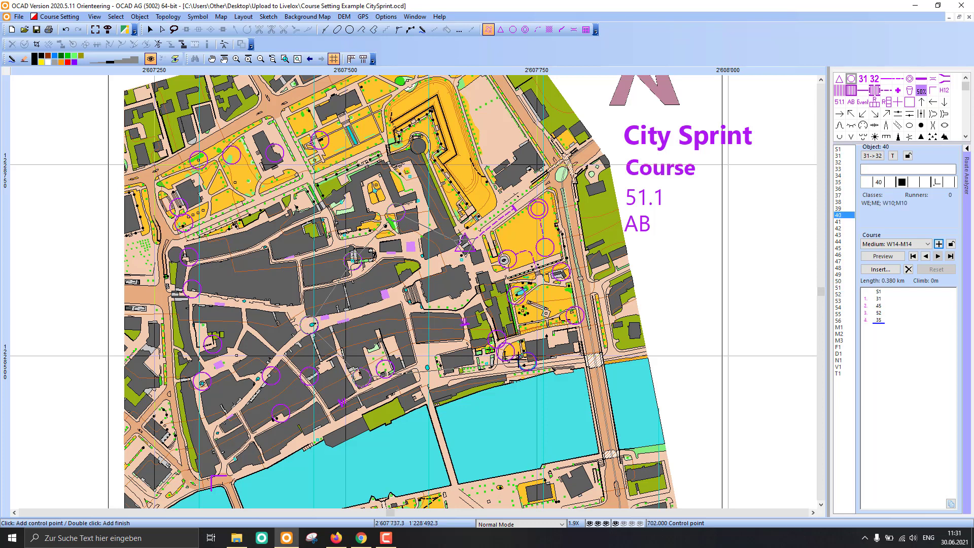
click(517, 295)
click(545, 248)
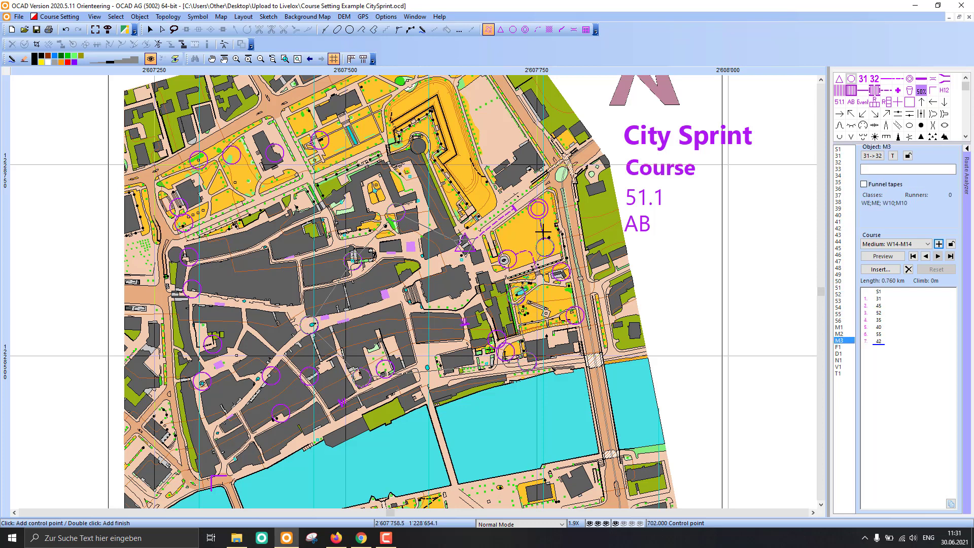
double_click(538, 209)
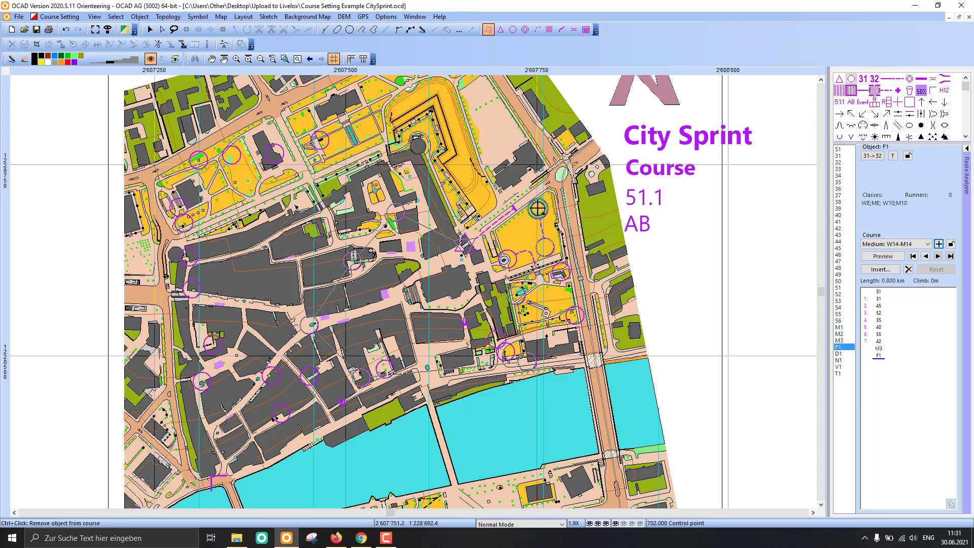
click(881, 256)
scroll(449, 228, down, 1)
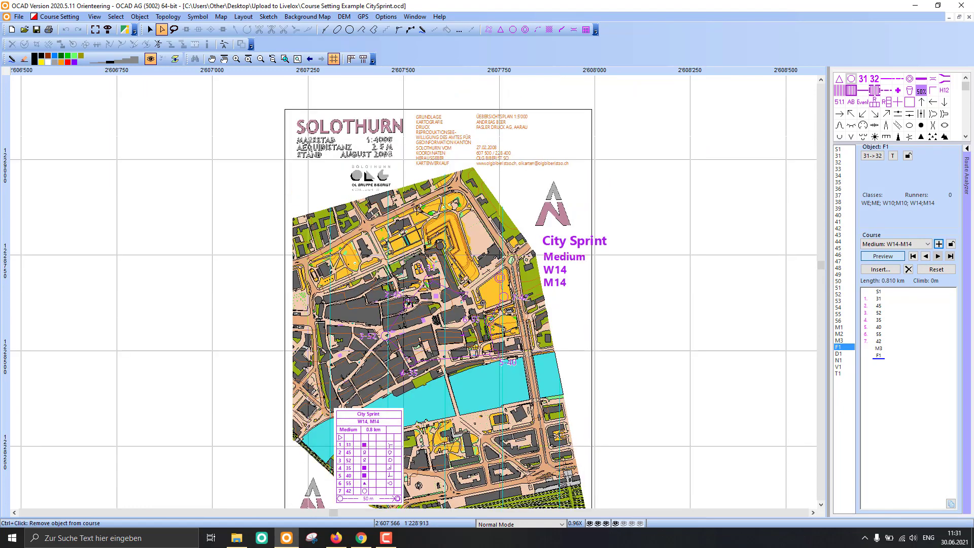
- Save the course file, pass the Livelox check, and close the upload dialog without uploading
click(58, 17)
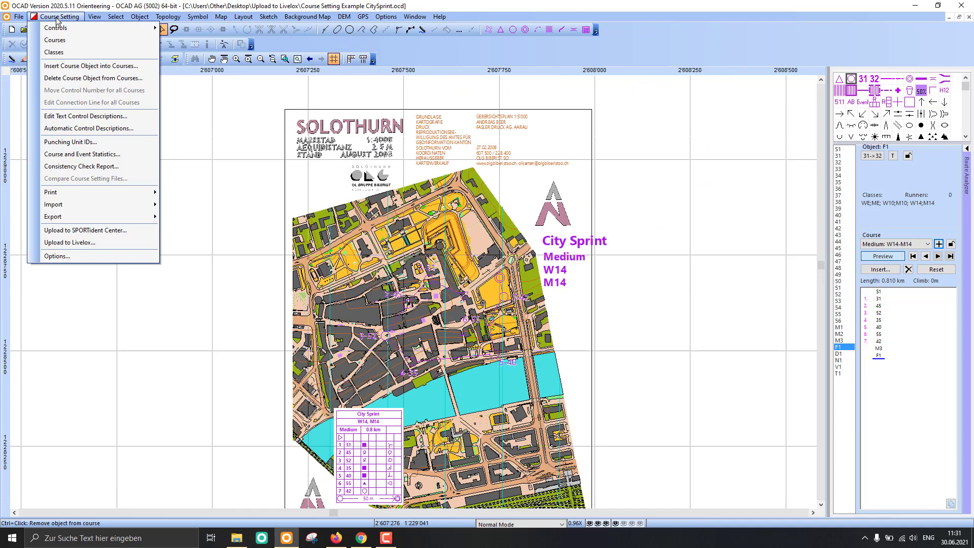
click(130, 242)
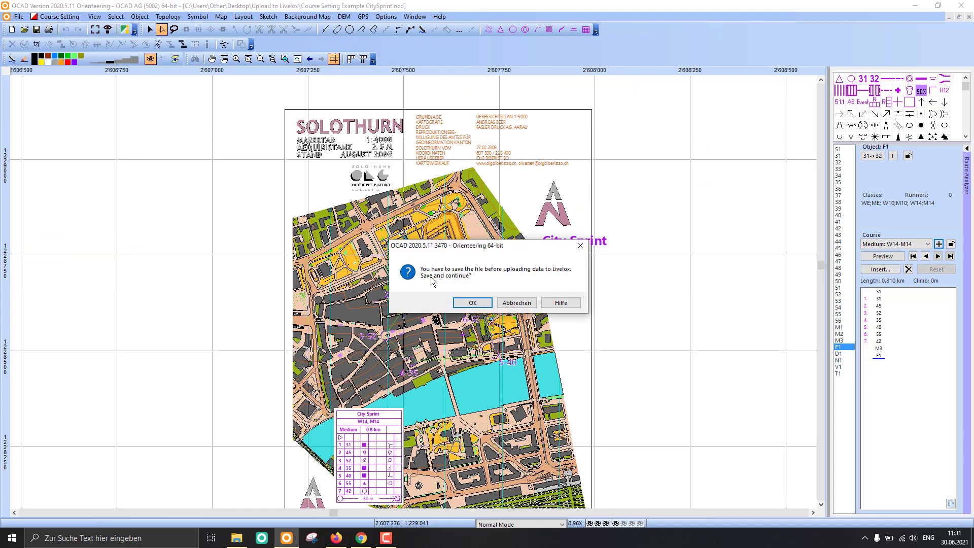
click(471, 302)
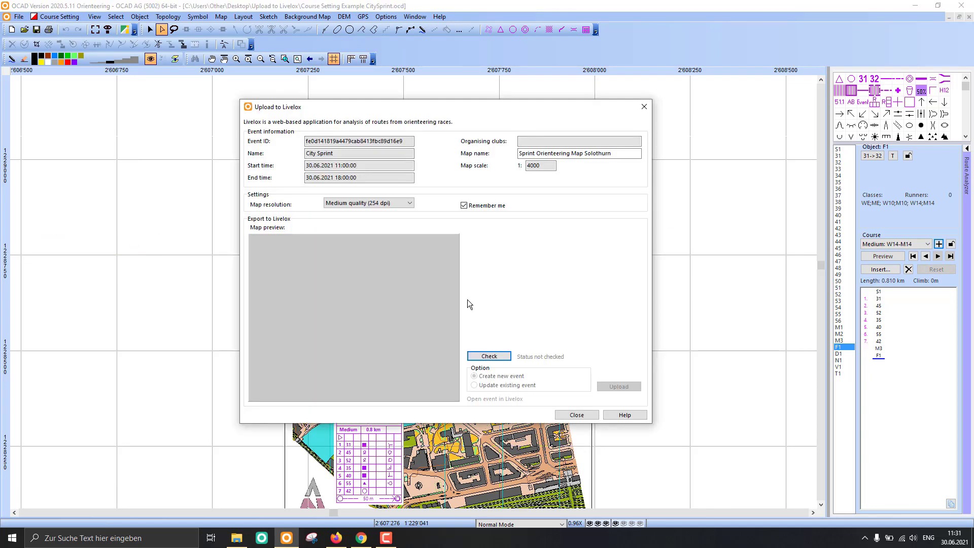
click(489, 356)
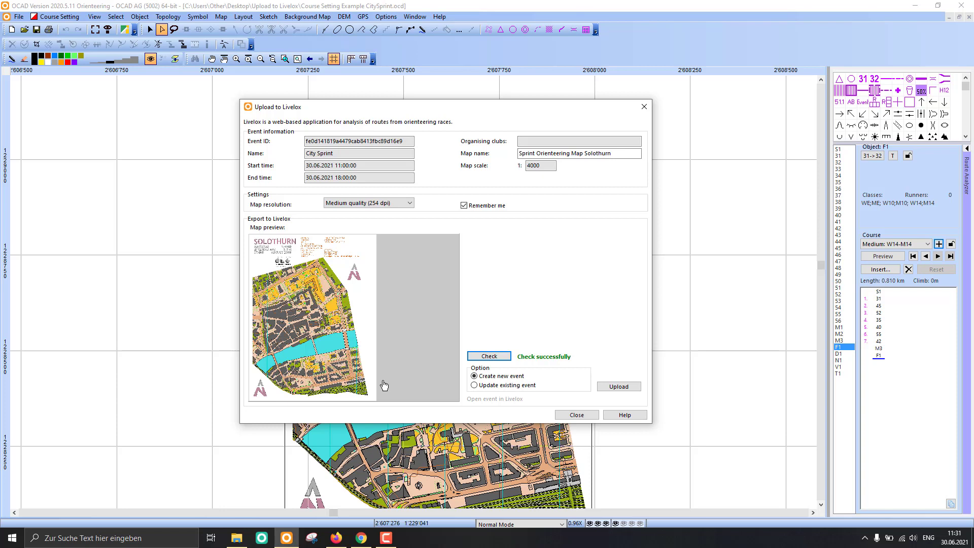
click(596, 416)
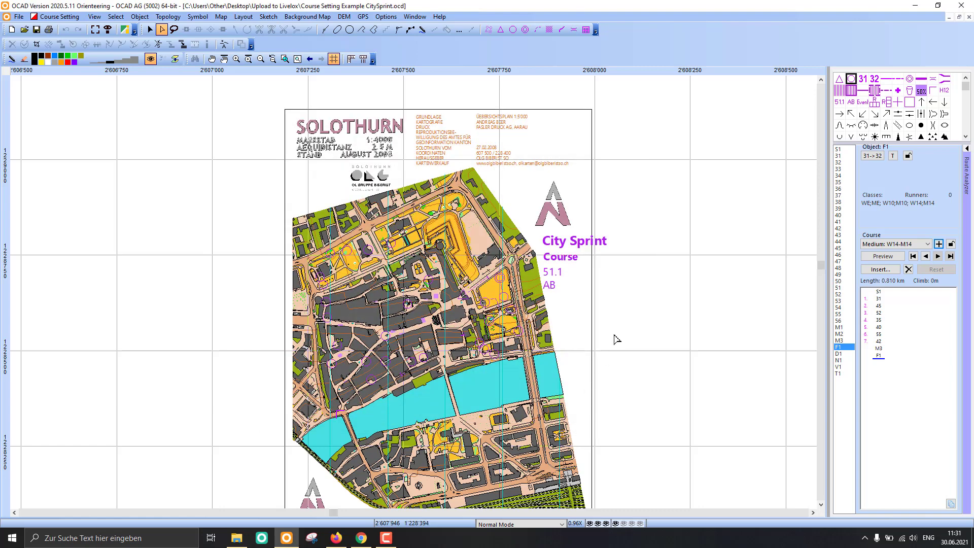
- Resize the export frame to 213.1 × 145.6 mm covering the map's northern part at 1:4000
click(18, 16)
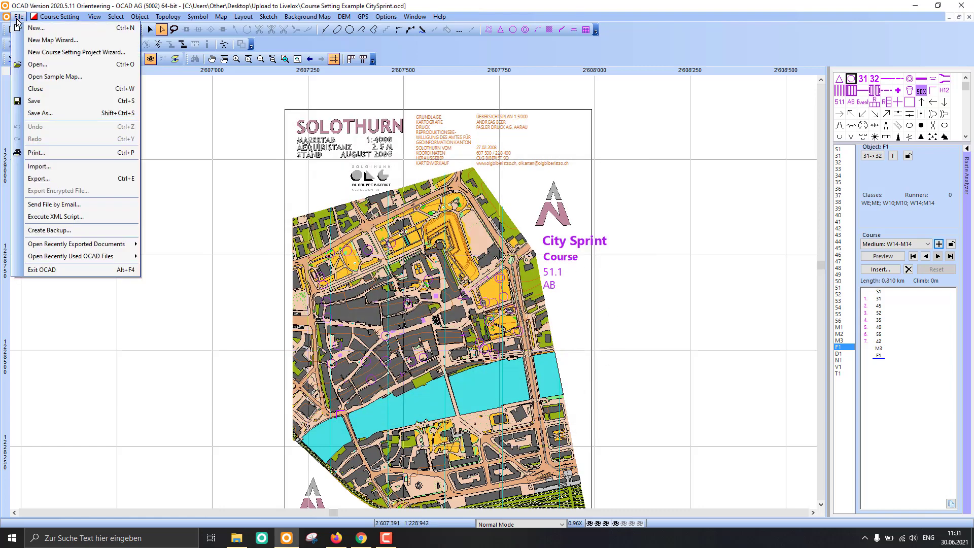
click(53, 179)
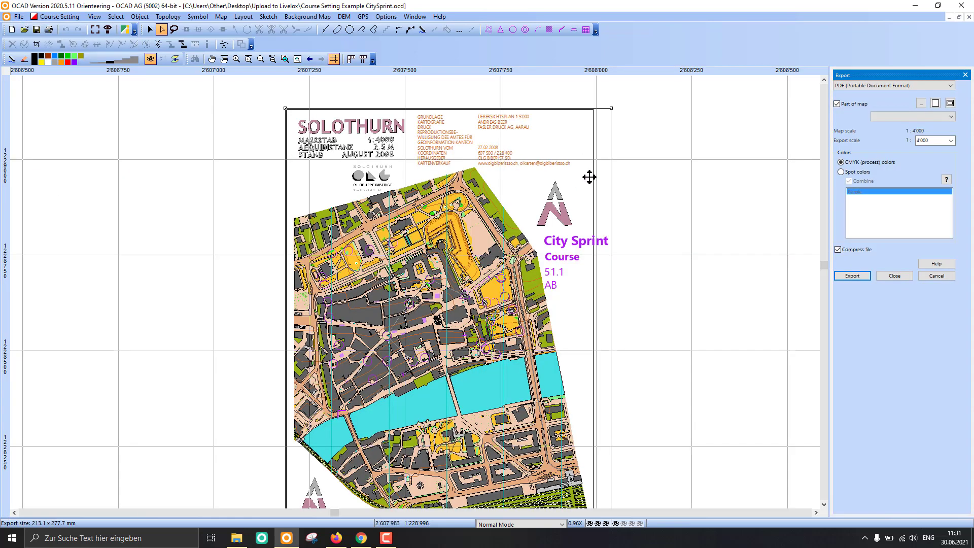
mouse_move(589, 177)
mouse_down()
mouse_move(643, 153)
mouse_move(524, 168)
mouse_move(640, 176)
mouse_move(595, 167)
mouse_up()
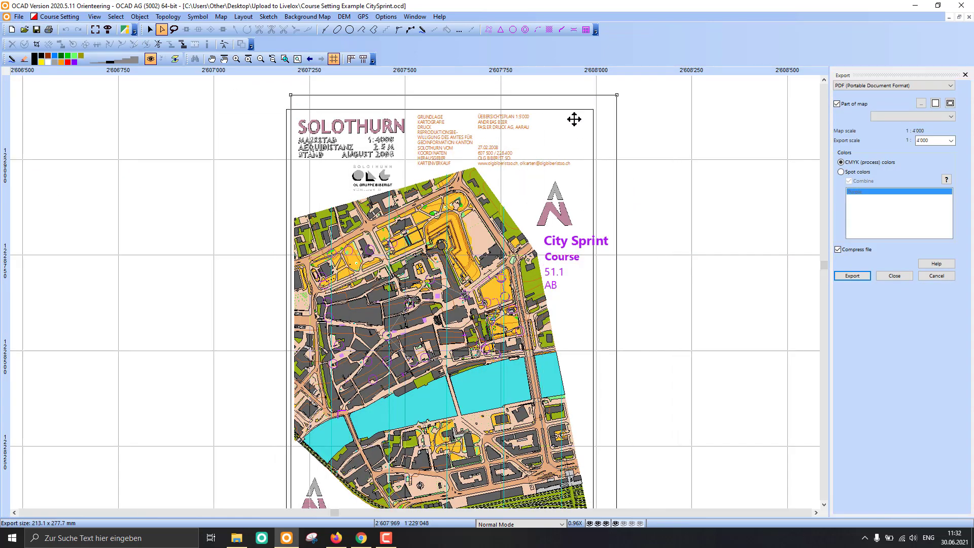
drag(566, 96, 524, 345)
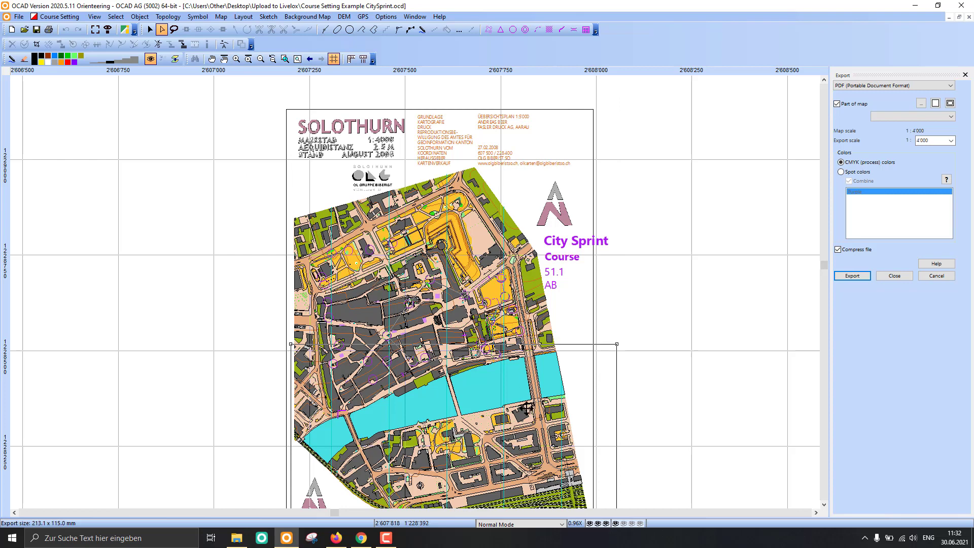
drag(527, 407, 527, 240)
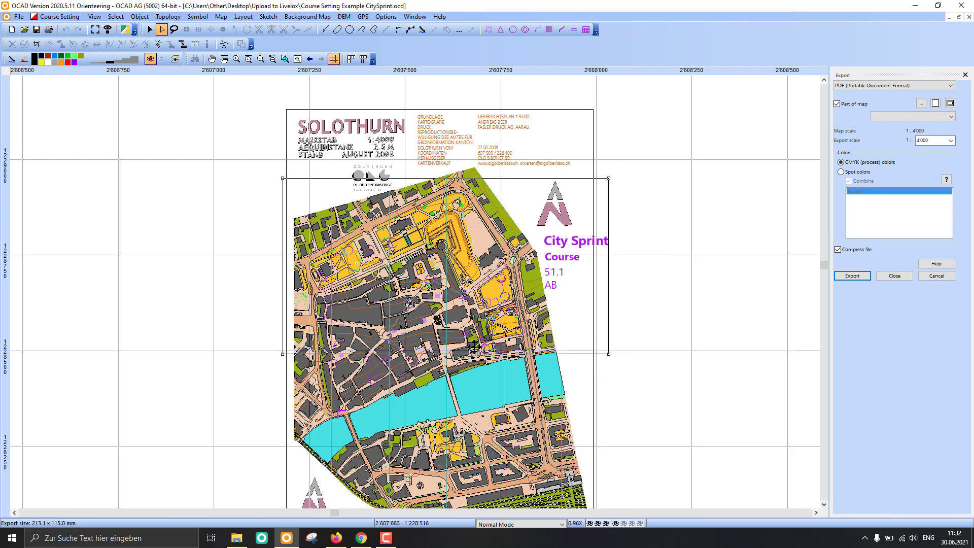
drag(475, 352, 478, 371)
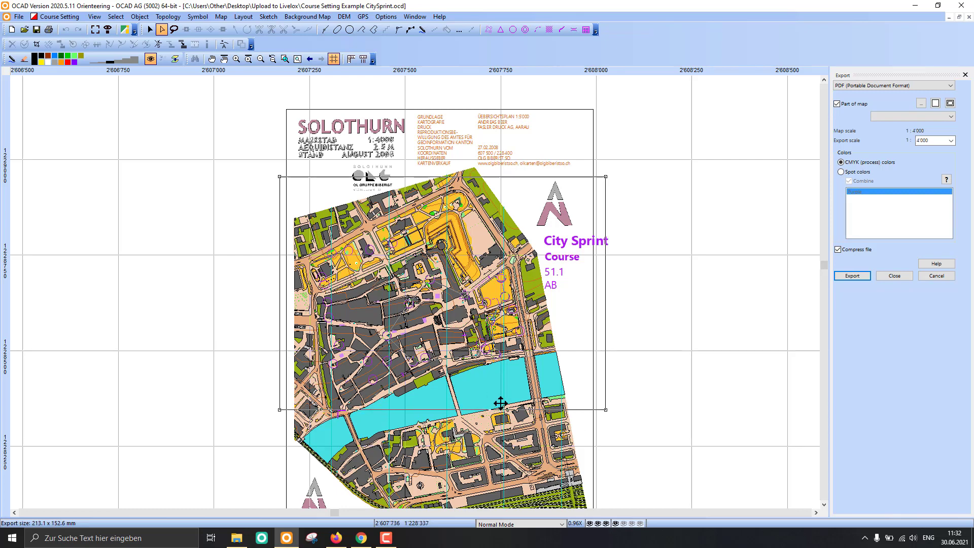
drag(500, 403, 500, 393)
drag(539, 167, 539, 181)
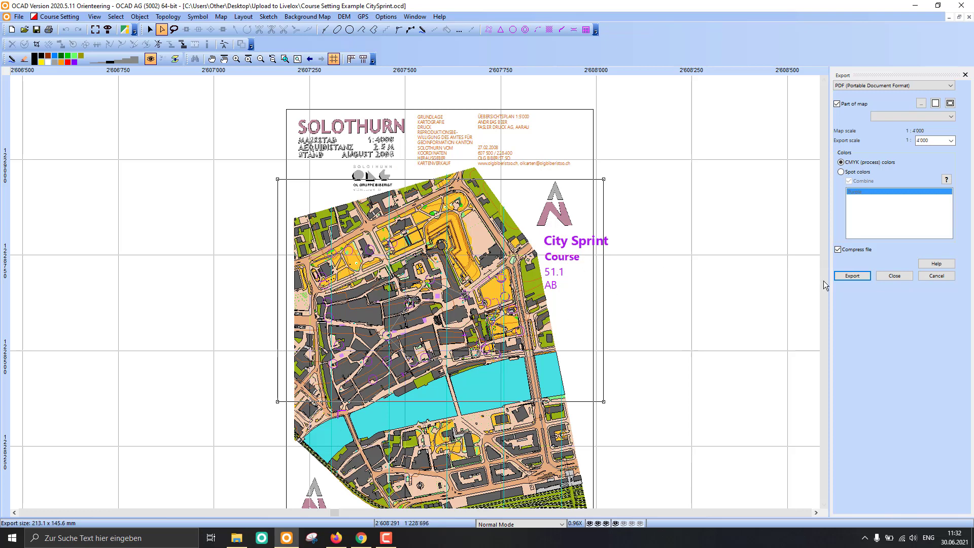
- Save and check the cropped map, then upload it as an update to the existing City Sprint event
click(893, 276)
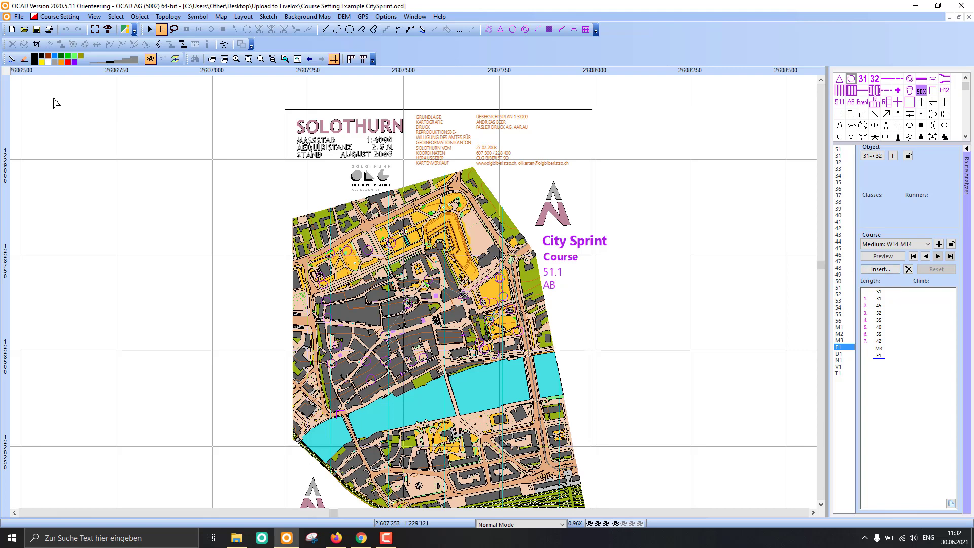
click(59, 16)
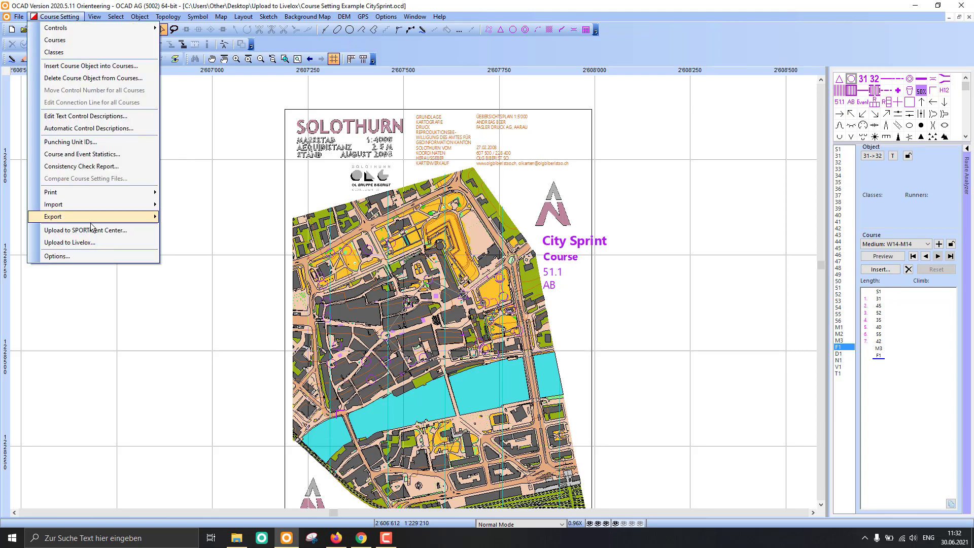
click(84, 242)
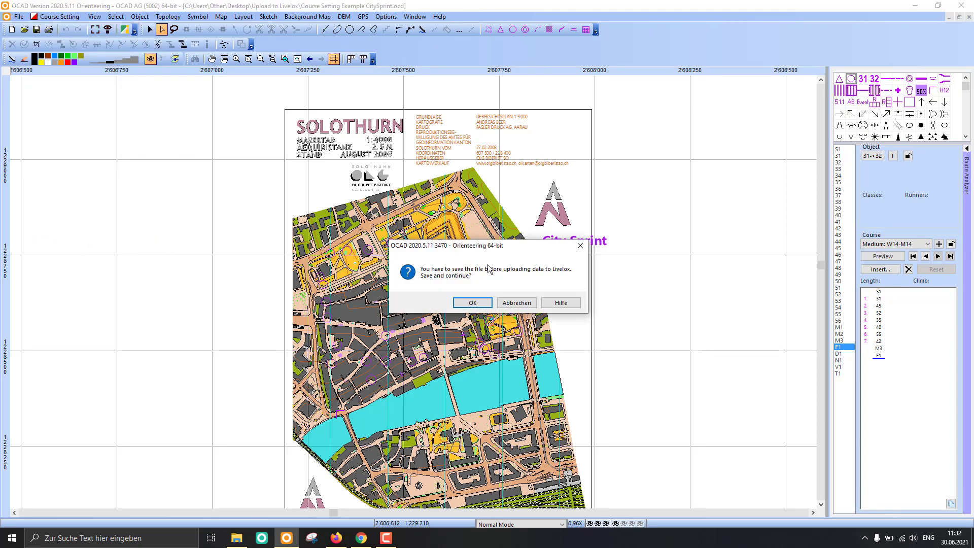
click(472, 302)
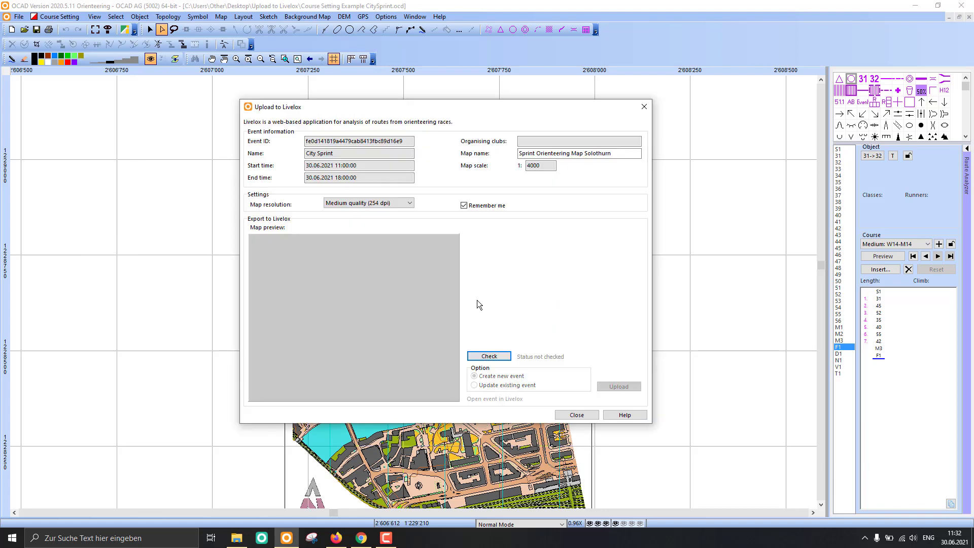
click(481, 356)
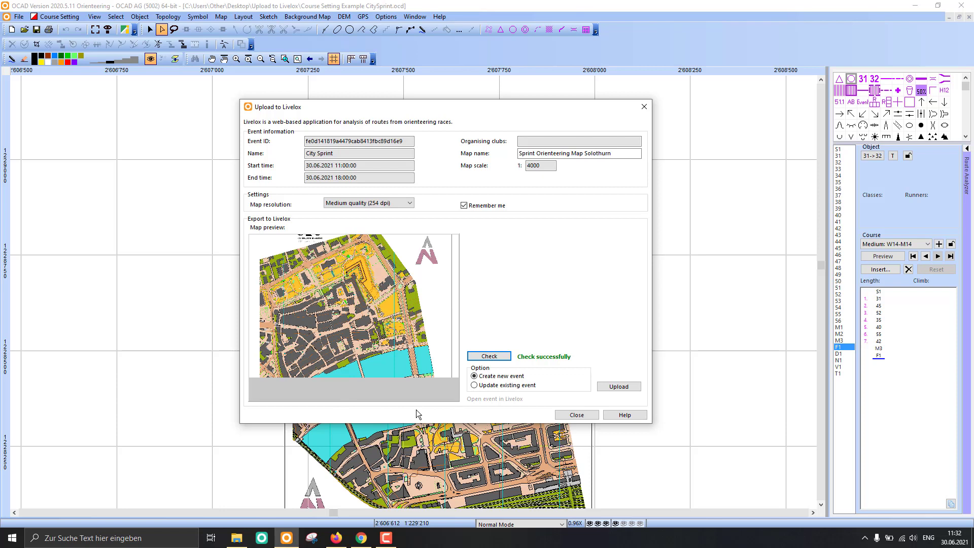
click(479, 385)
click(617, 388)
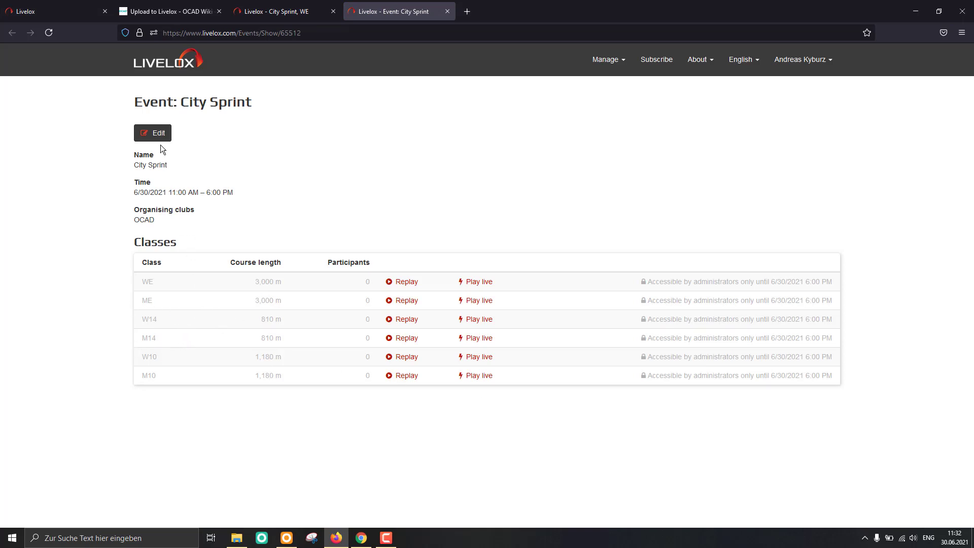
click(152, 135)
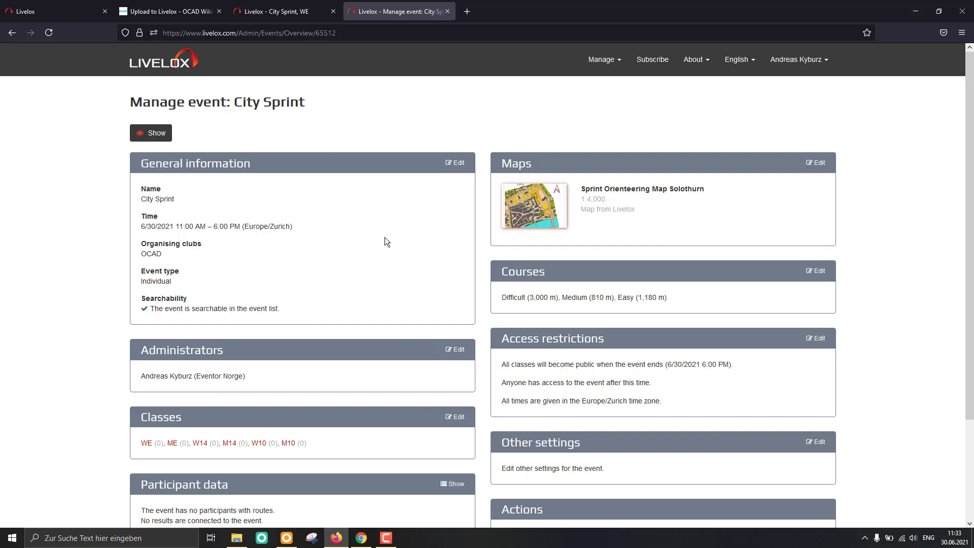
scroll(171, 290, down, 1)
scroll(170, 290, down, 2)
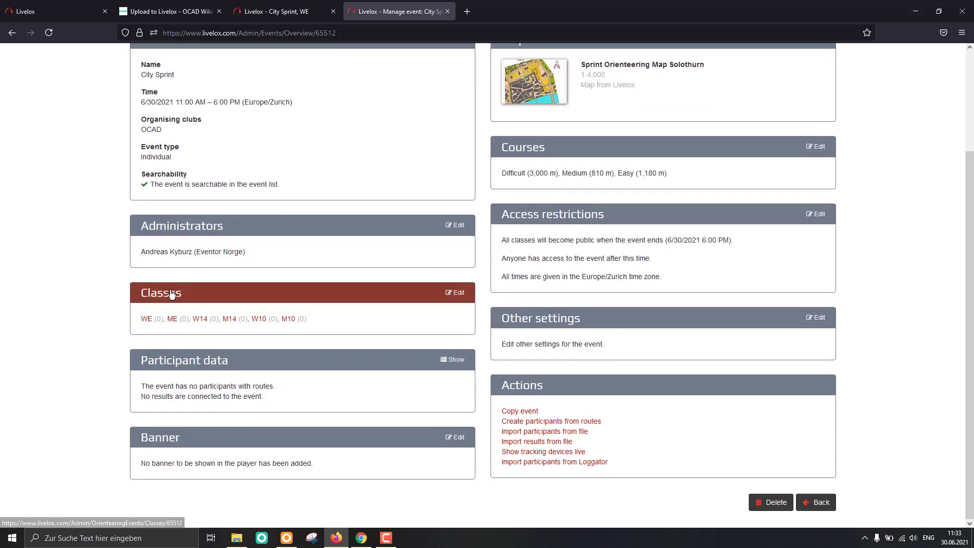
scroll(171, 290, up, 2)
click(149, 131)
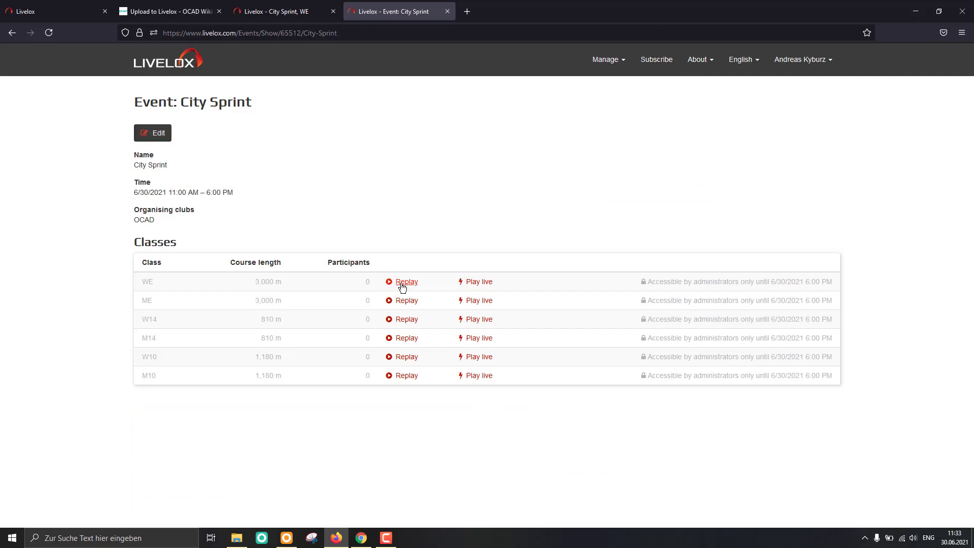
- Open the Livelox replay for class WE, showing the cropped Solothurn map and Difficult course
click(403, 282)
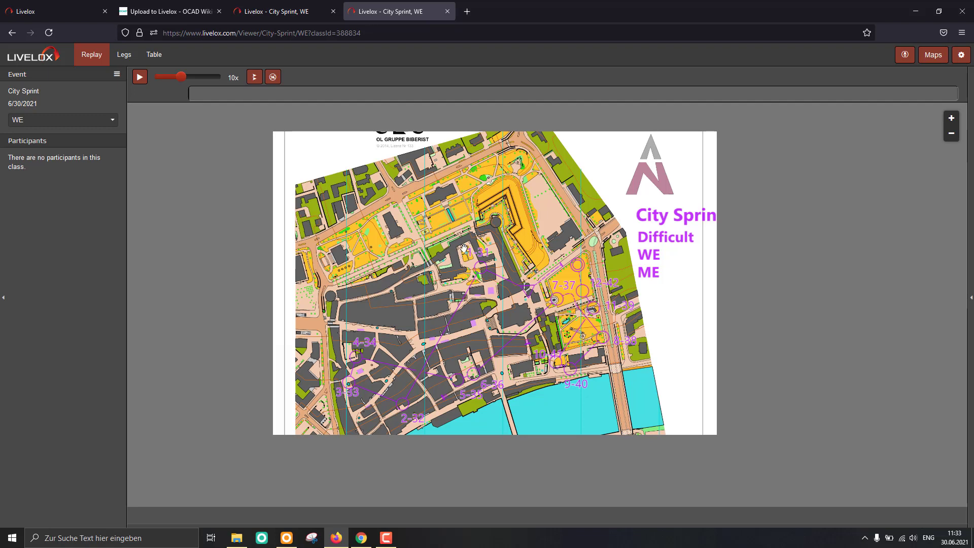
- Return to the 'Upload to Livelox - OCAD Wiki' help page in the browser
click(186, 6)
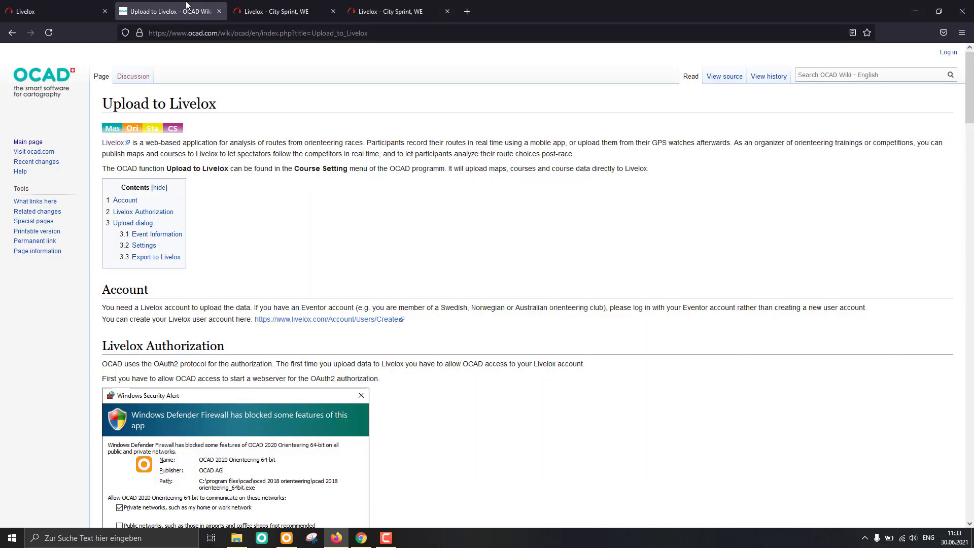